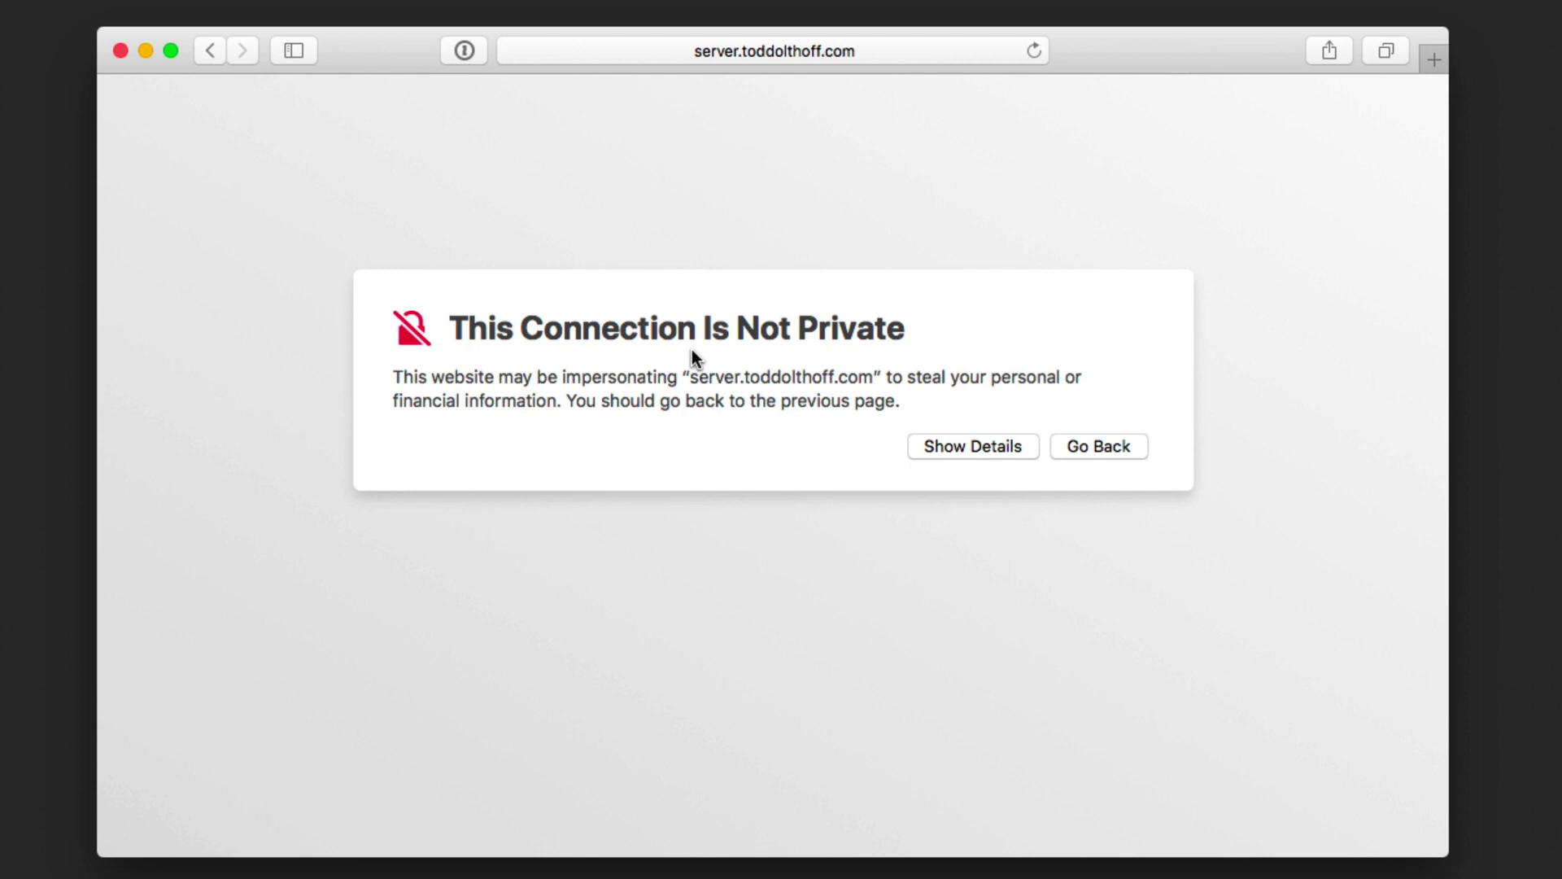
Step: Bypass the untrusted-certificate warning and visit server.toddolthoff.com anyway, trusting its certificate
{"action": "left_click", "coordinate": [977, 447]}
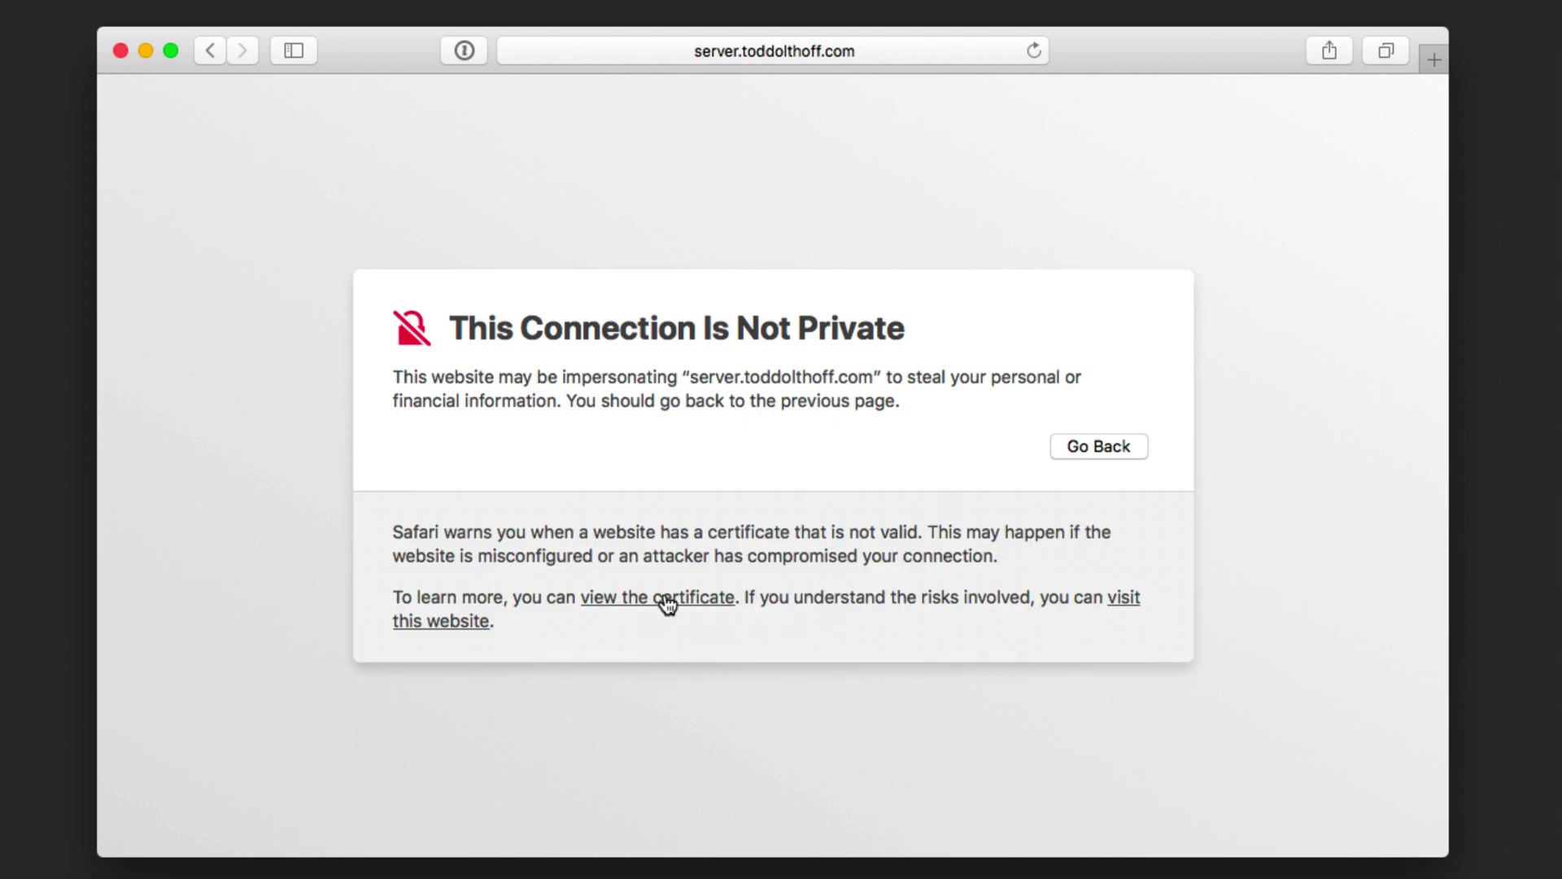
{"action": "left_click", "coordinate": [429, 623]}
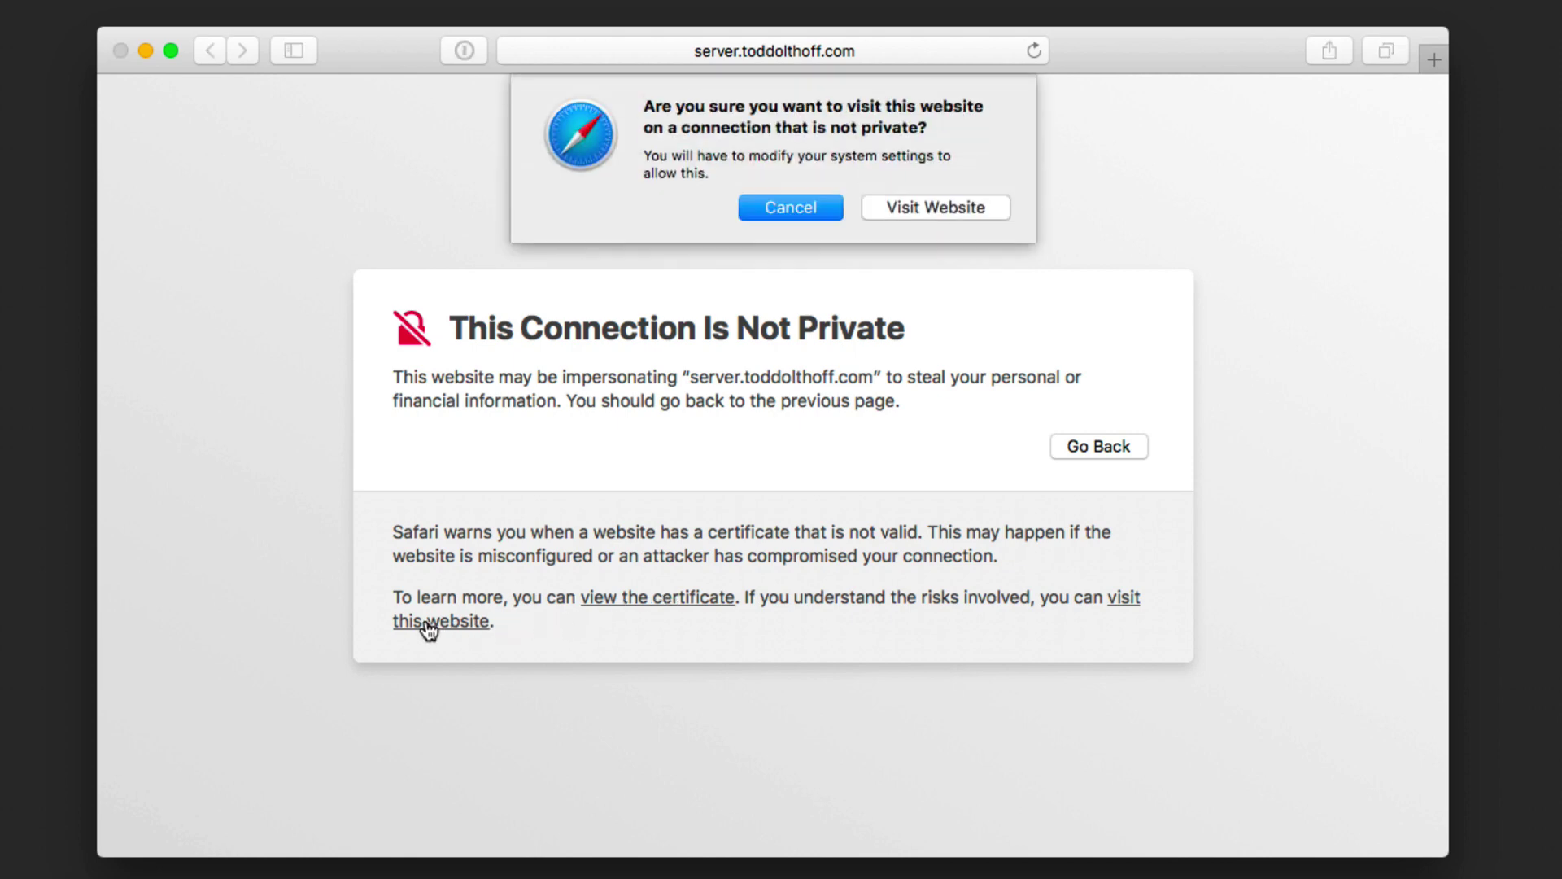
{"action": "left_click", "coordinate": [946, 210]}
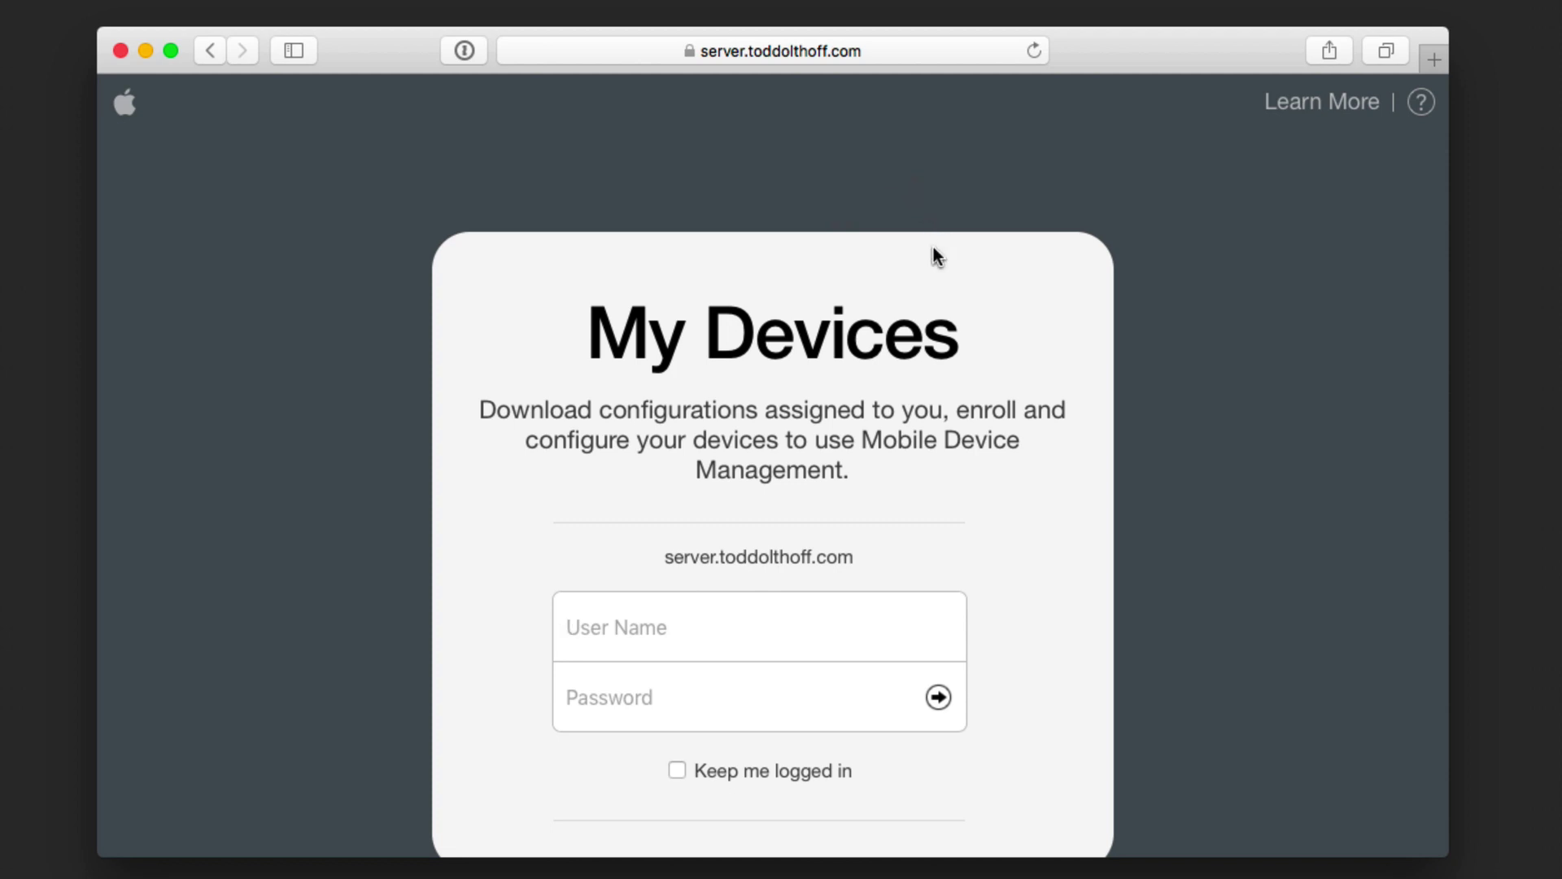
Step: Sign in to My Devices with the user's credentials and decline saving the password
{"action": "scroll", "coordinate": [934, 248], "scroll_direction": "right", "scroll_amount": 1}
{"action": "scroll", "coordinate": [631, 636], "scroll_direction": "down", "scroll_amount": 1}
{"action": "scroll", "coordinate": [632, 637], "scroll_direction": "down", "scroll_amount": 3}
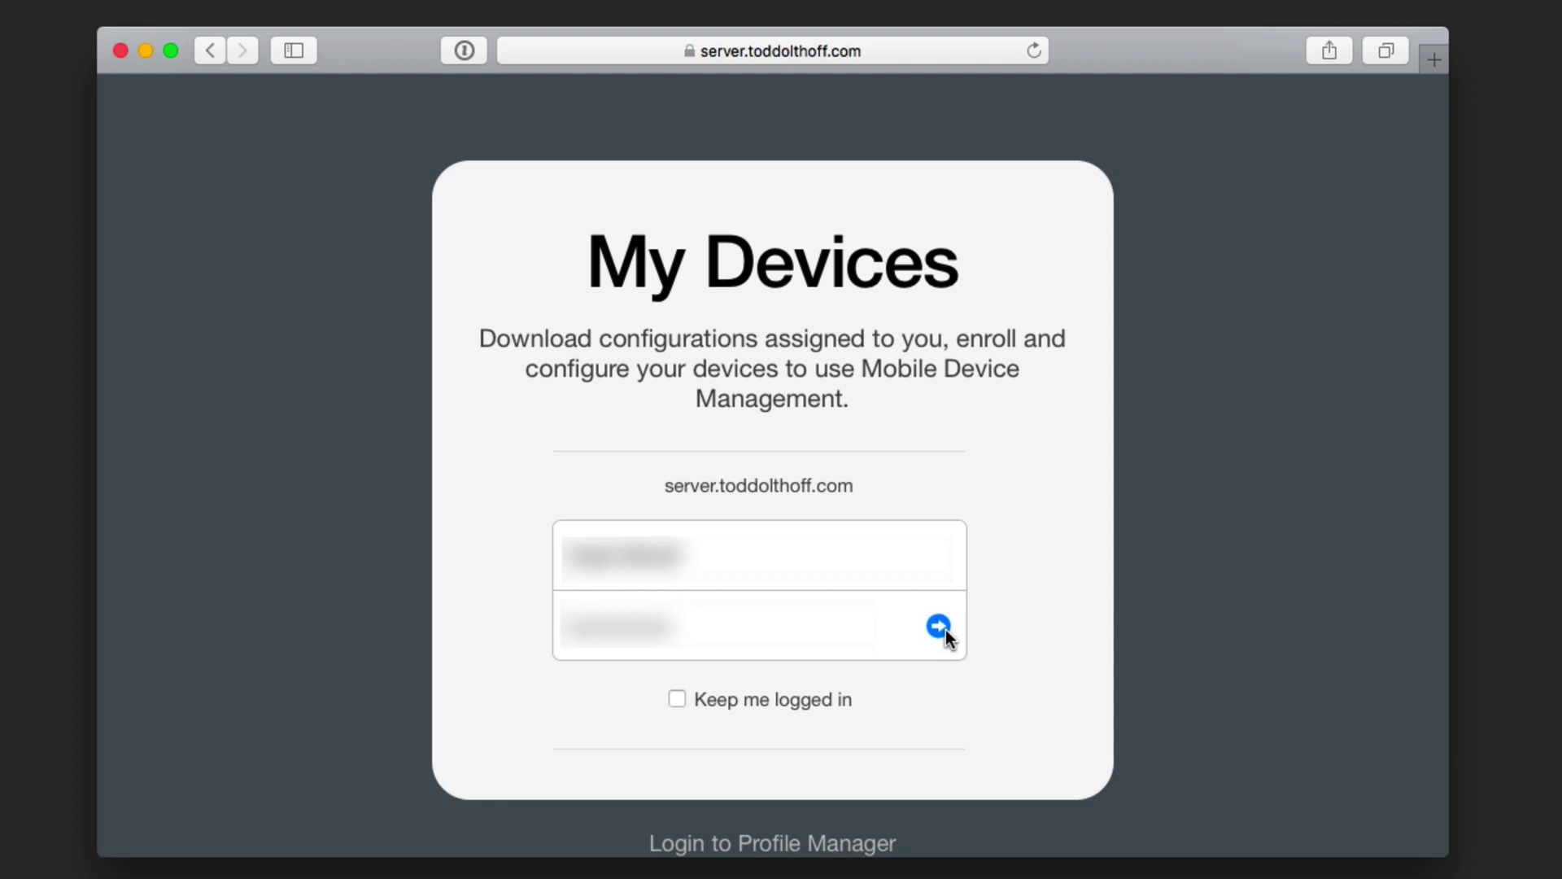
{"action": "left_click", "coordinate": [944, 630]}
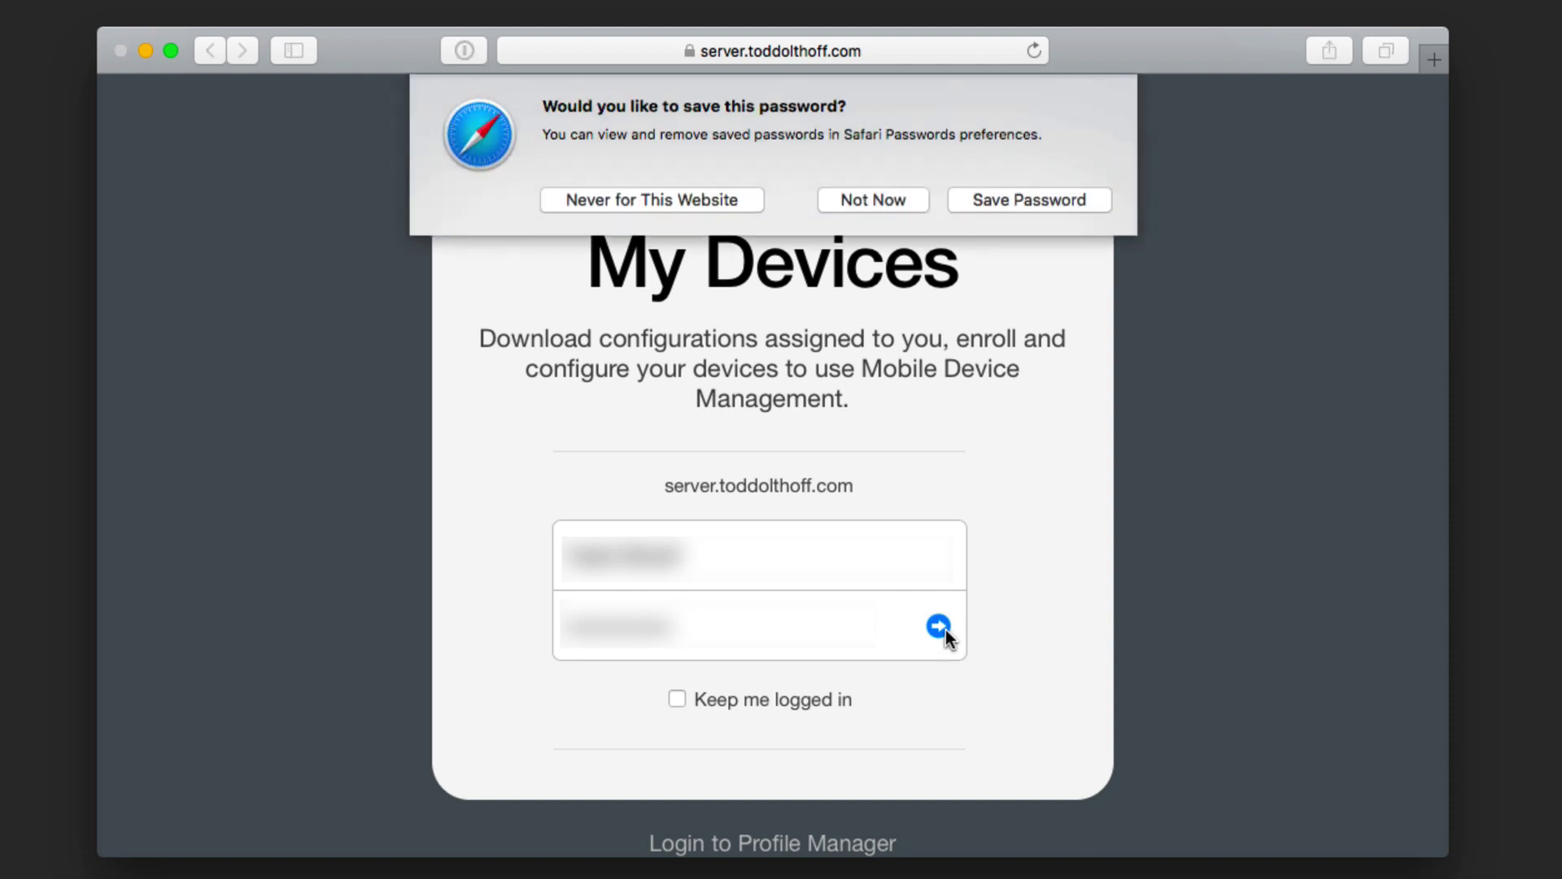
{"action": "left_click", "coordinate": [880, 204]}
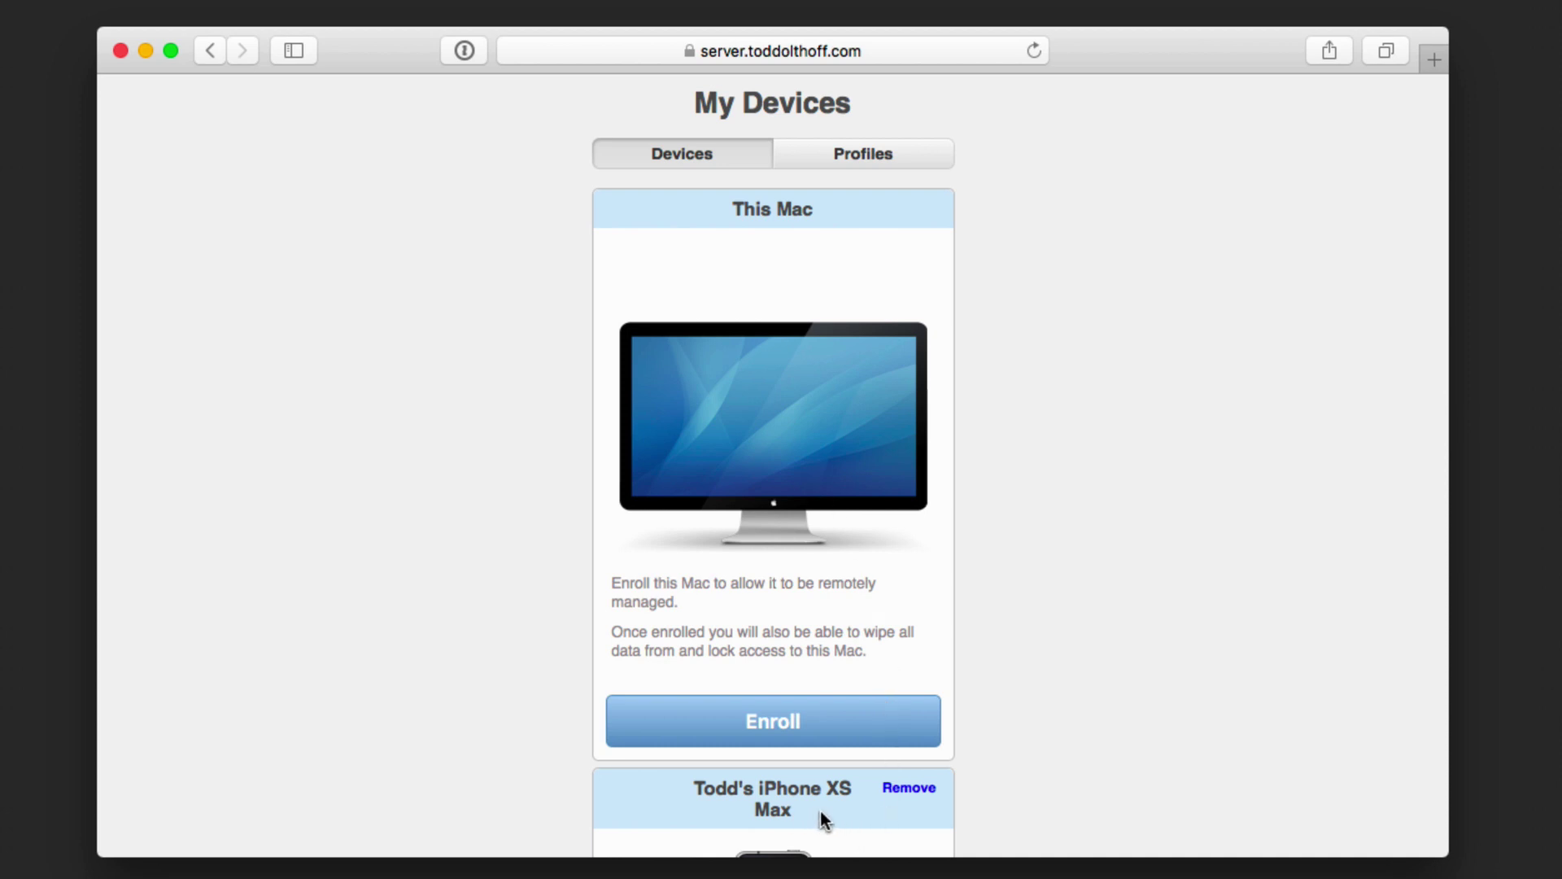
Step: Show the Profiles list and expand the Trust Profile to reveal its one Certificate
{"action": "scroll", "coordinate": [820, 810], "scroll_direction": "down", "scroll_amount": 3}
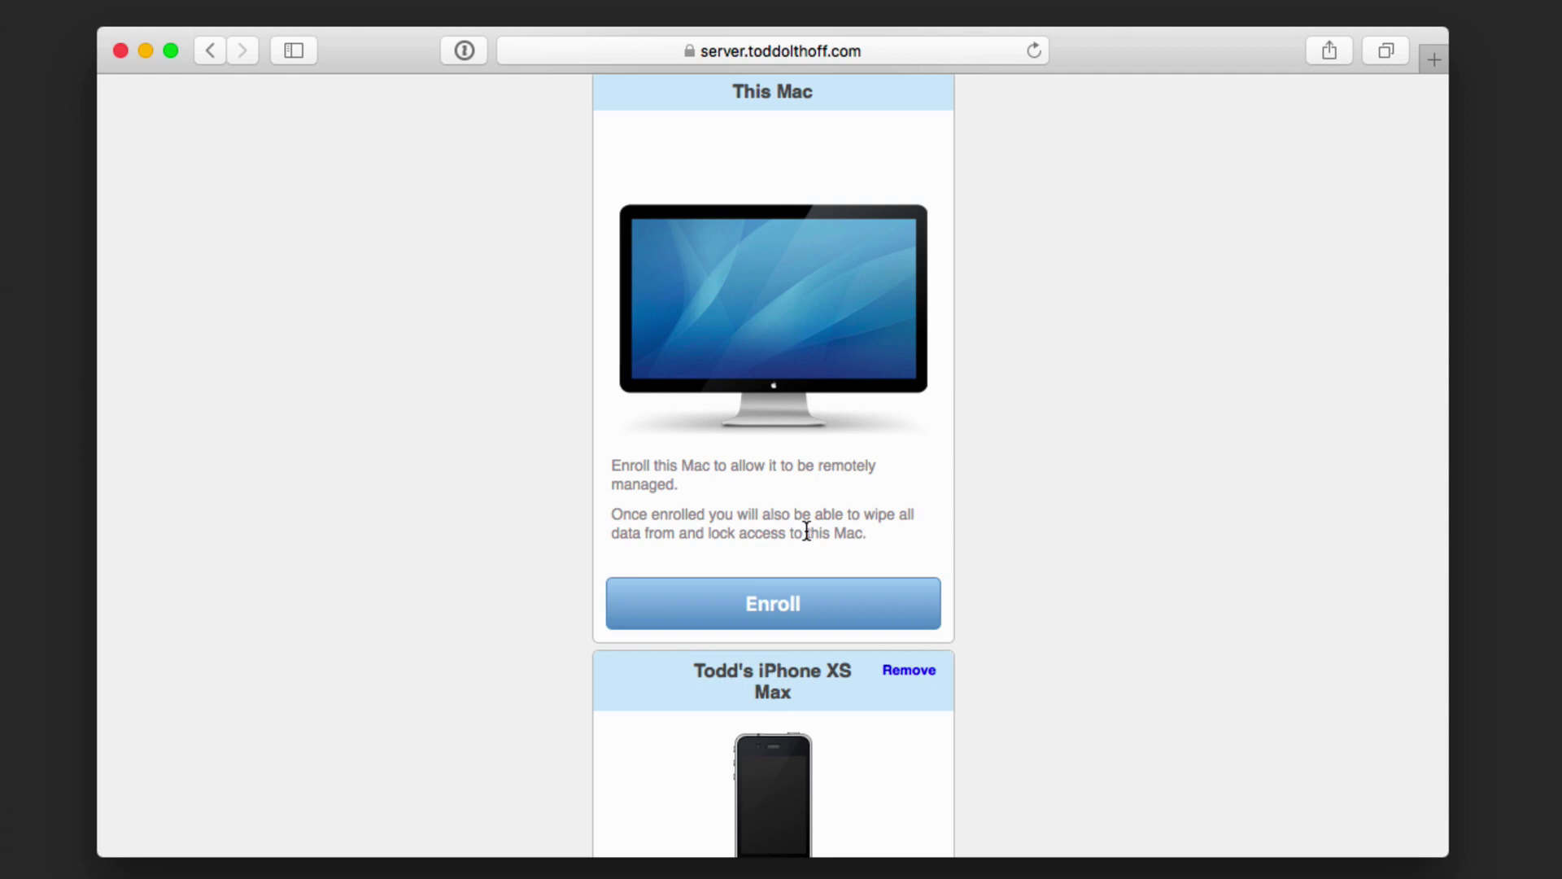
{"action": "scroll", "coordinate": [807, 530], "scroll_direction": "up", "scroll_amount": 3}
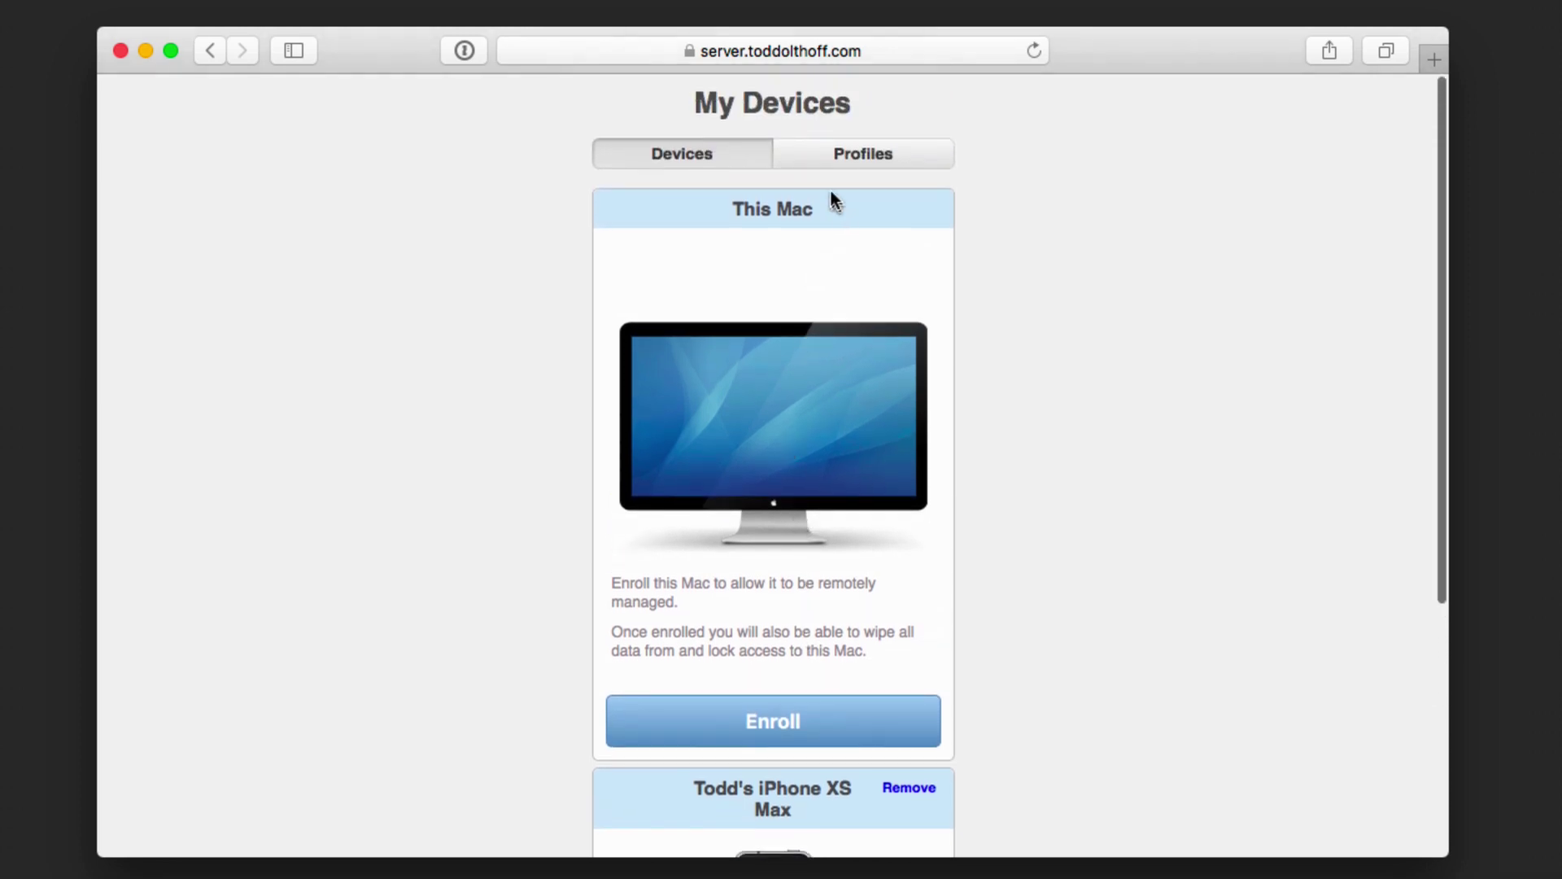
{"action": "left_click", "coordinate": [853, 159]}
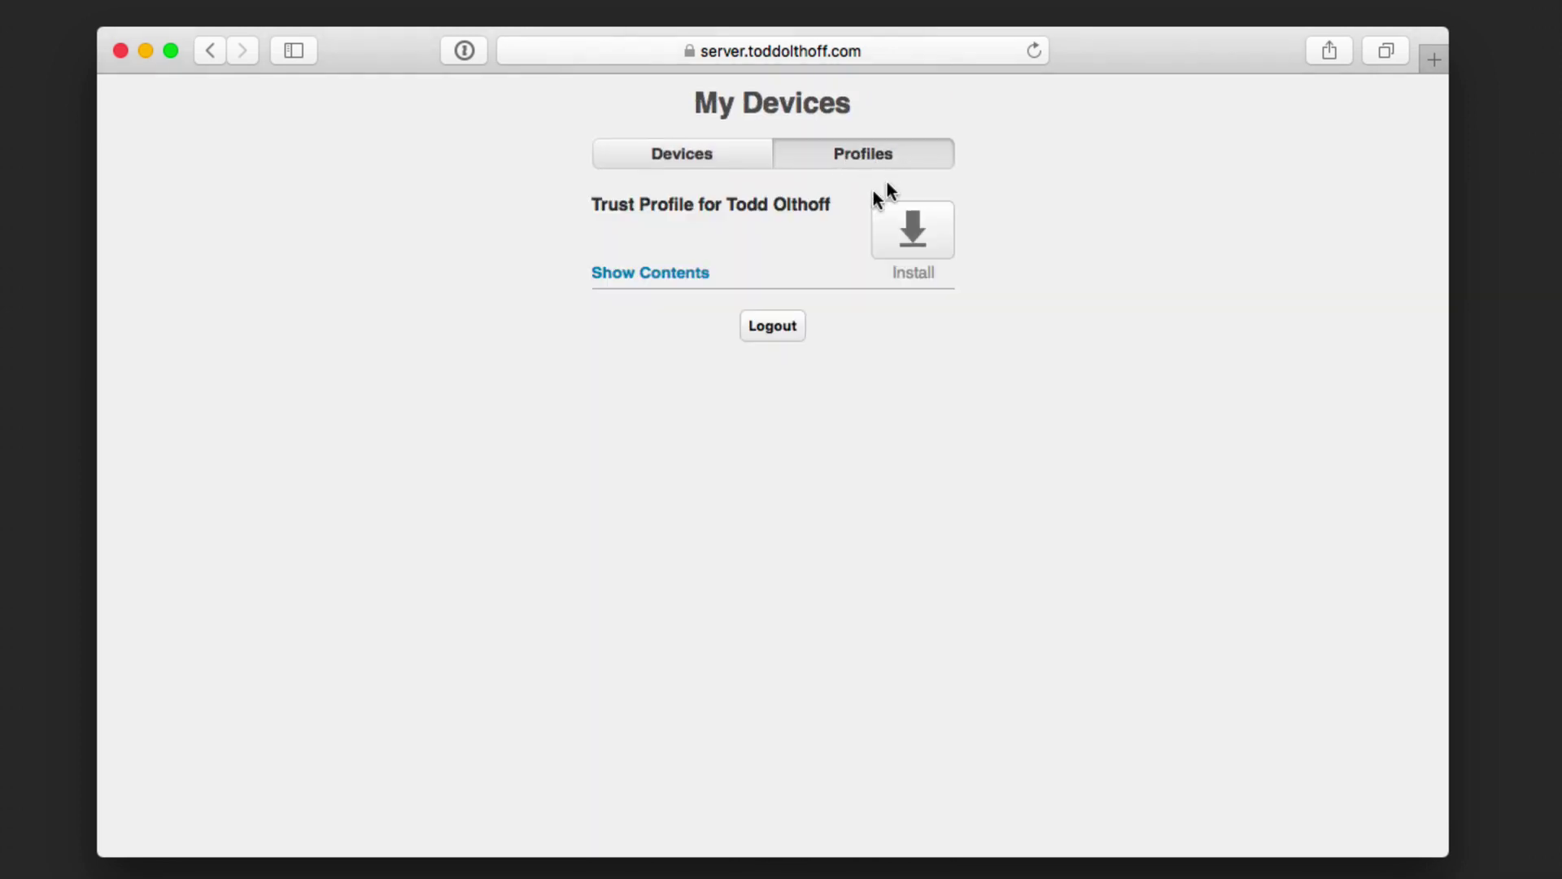
{"action": "left_click", "coordinate": [655, 275]}
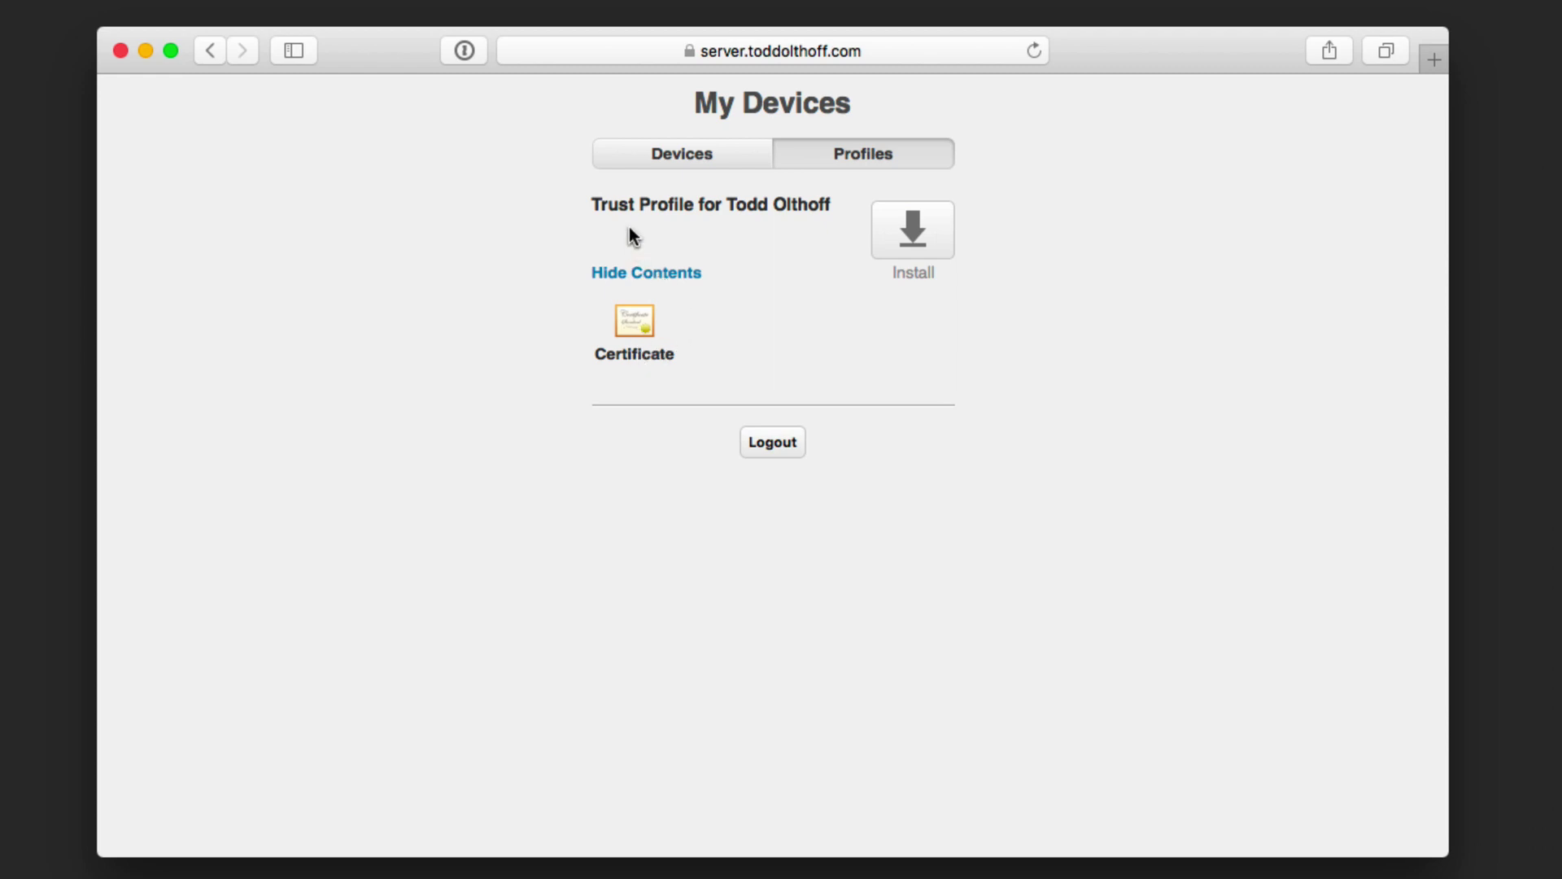
Step: Start installing the trust profile and review its details in System Preferences
{"action": "left_click", "coordinate": [916, 241]}
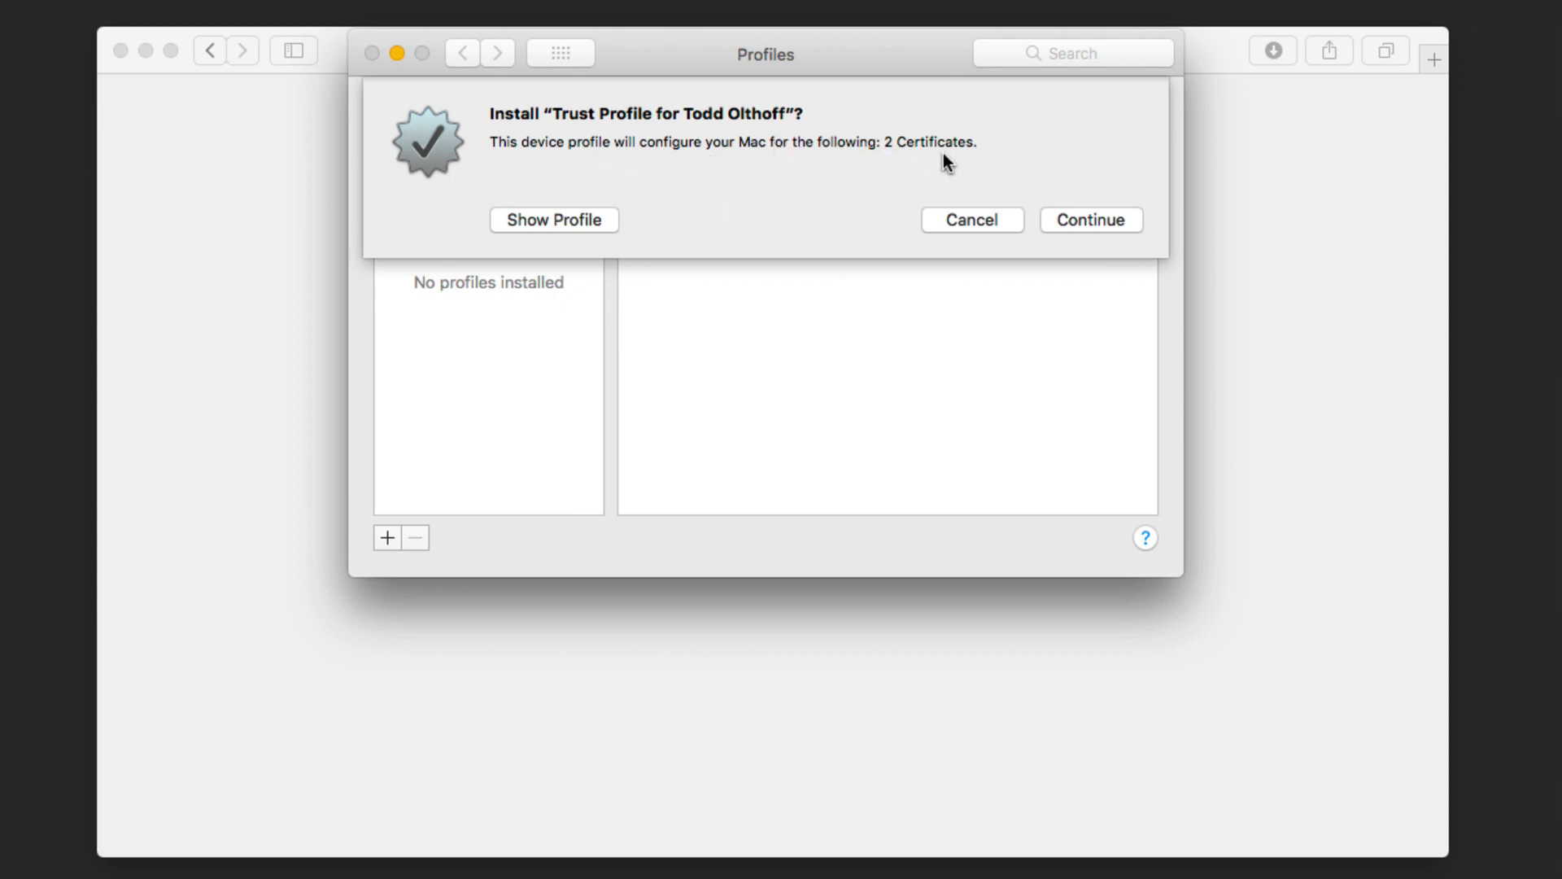
{"action": "left_click", "coordinate": [555, 221]}
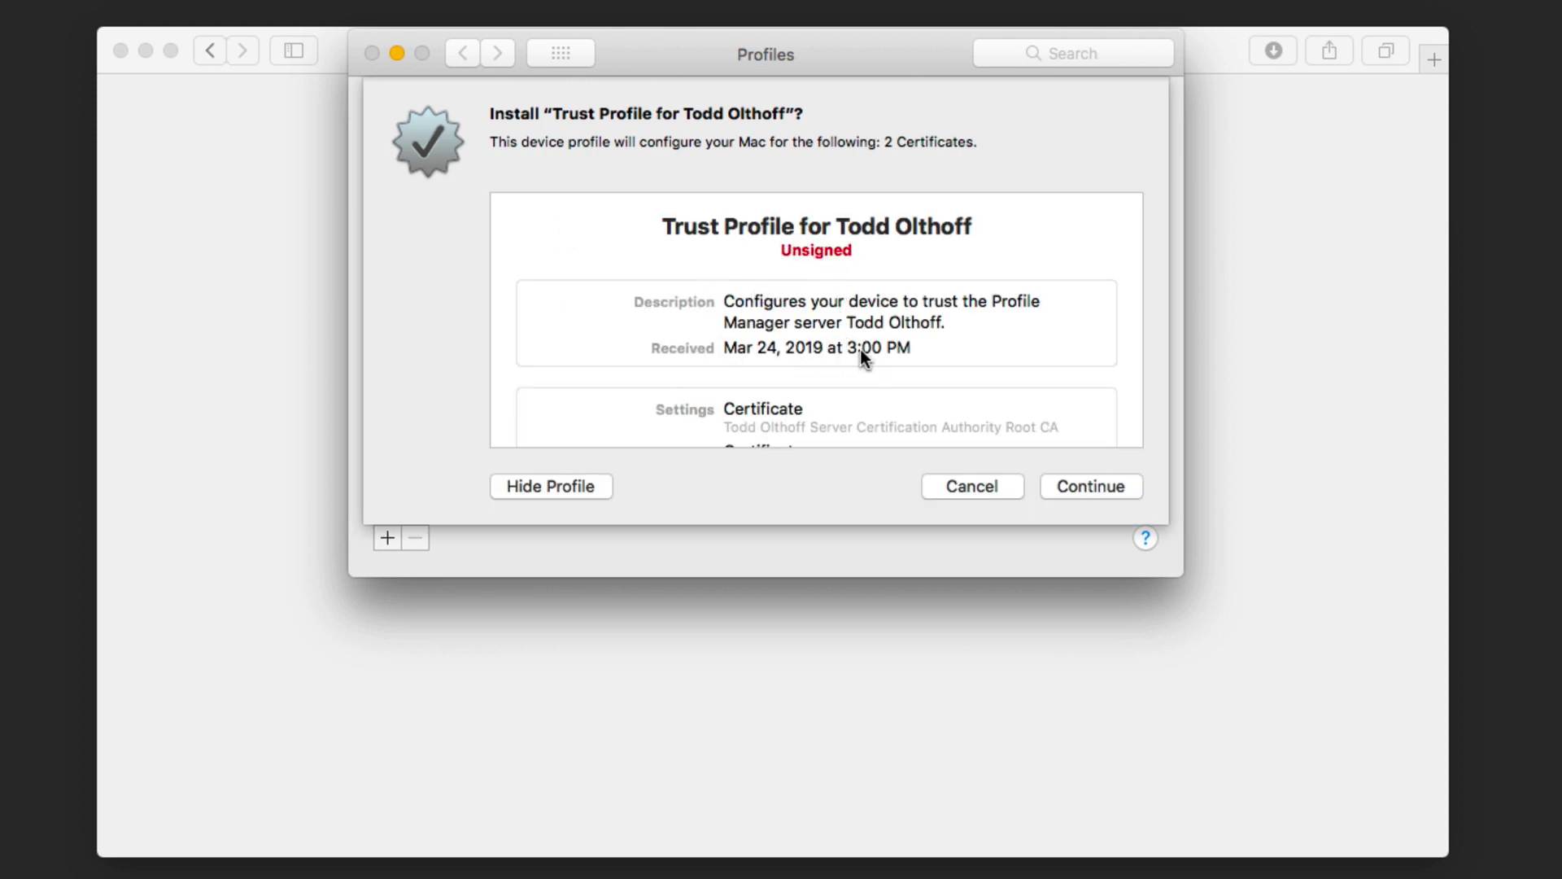
{"action": "scroll", "coordinate": [861, 349], "scroll_direction": "down", "scroll_amount": 5}
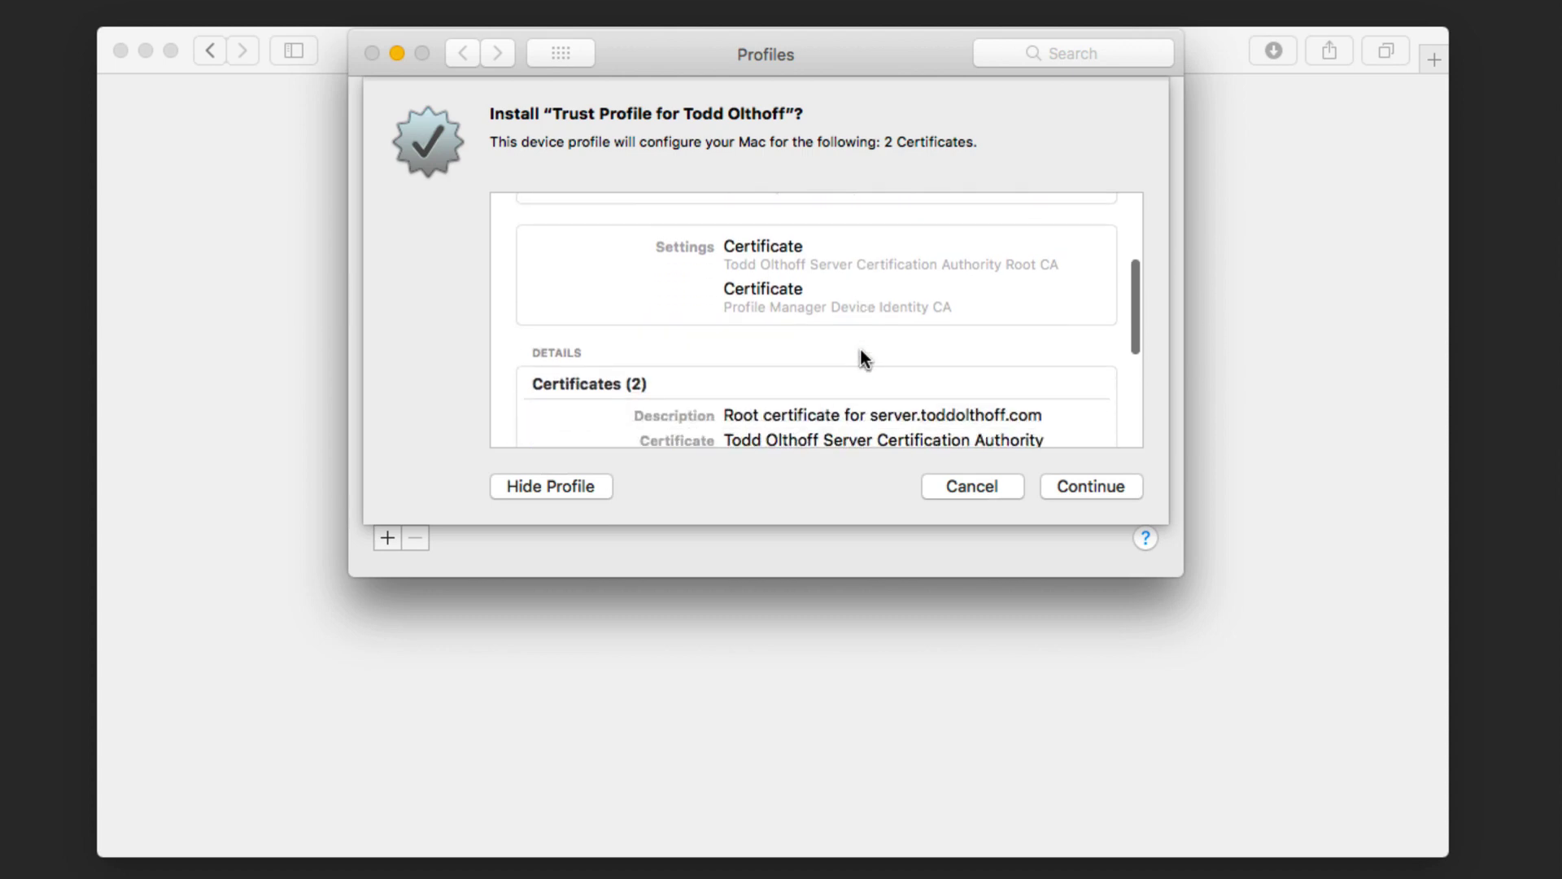
{"action": "scroll", "coordinate": [860, 351], "scroll_direction": "up", "scroll_amount": 2}
{"action": "scroll", "coordinate": [860, 351], "scroll_direction": "down", "scroll_amount": 8}
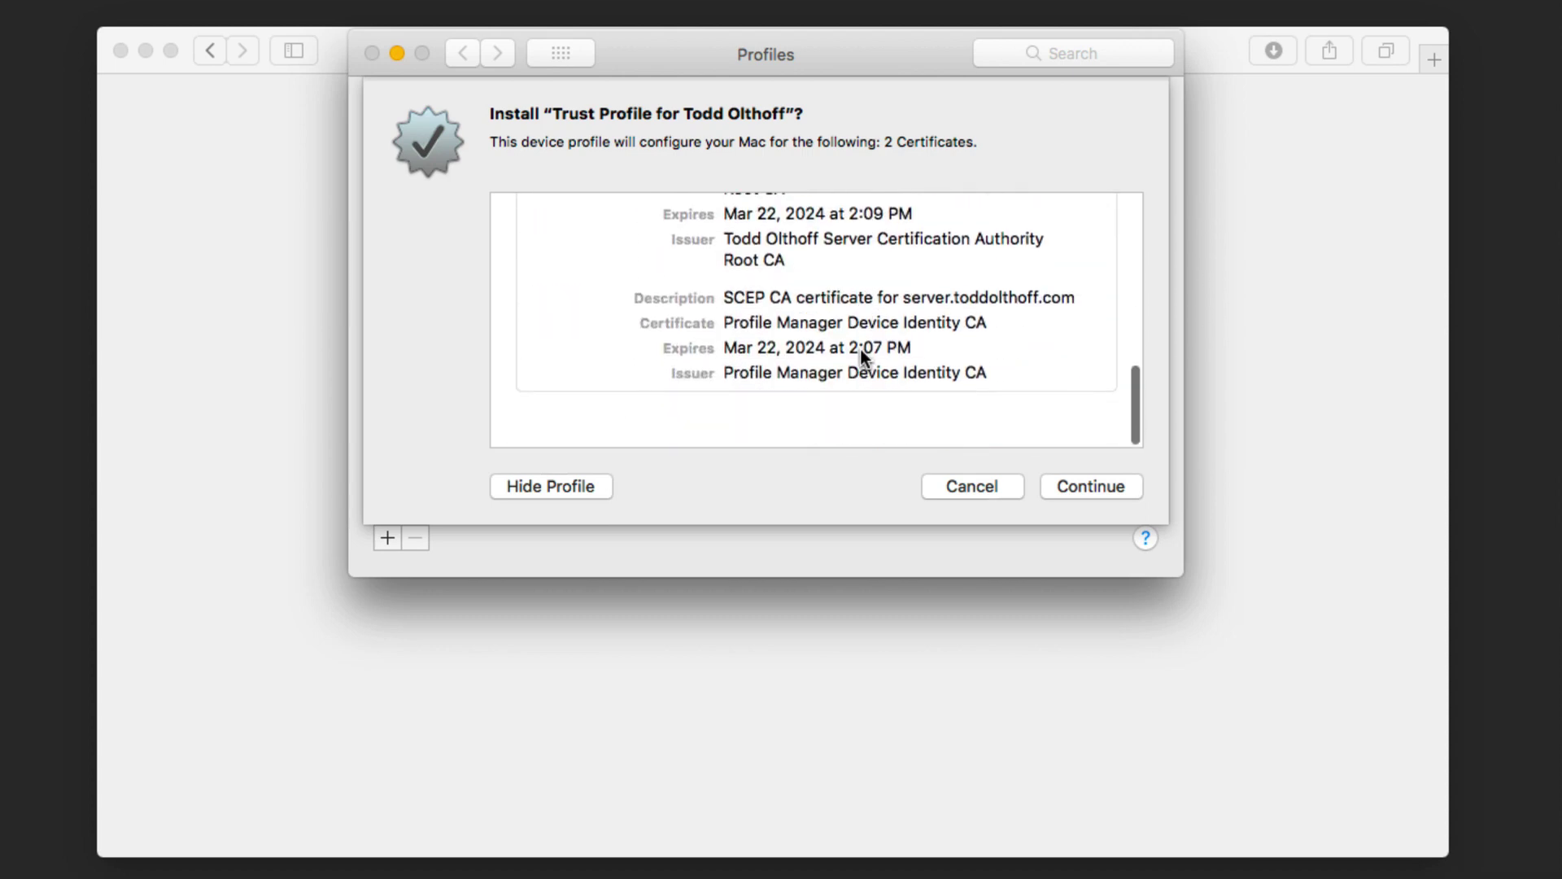
{"action": "scroll", "coordinate": [861, 349], "scroll_direction": "up", "scroll_amount": 10}
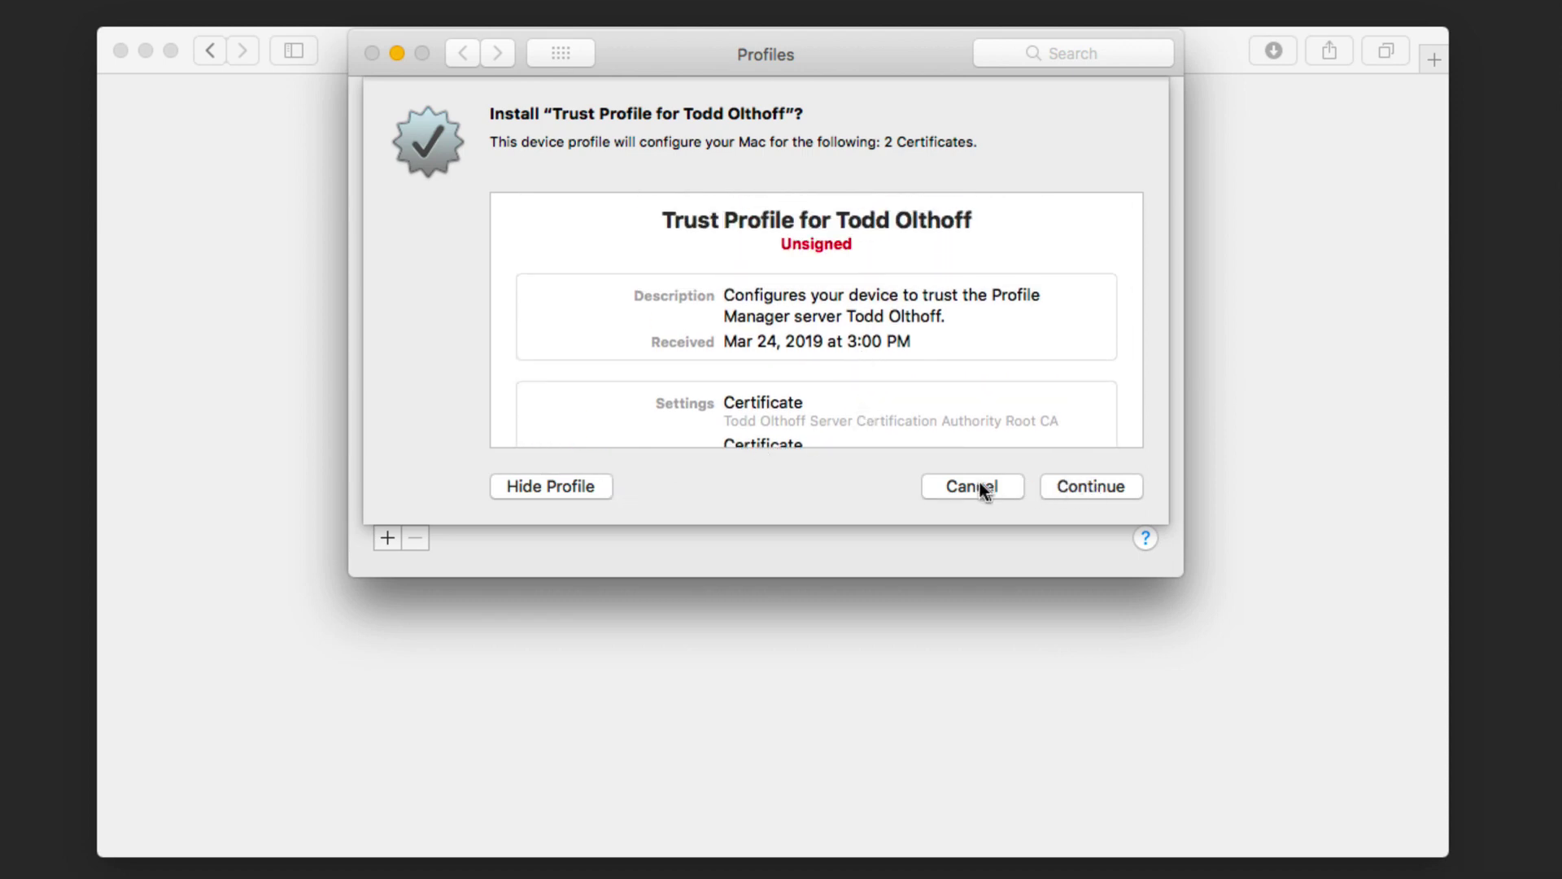
Step: Confirm installing the unsigned trust profile, authorizing with the administrator password
{"action": "left_click", "coordinate": [1087, 488]}
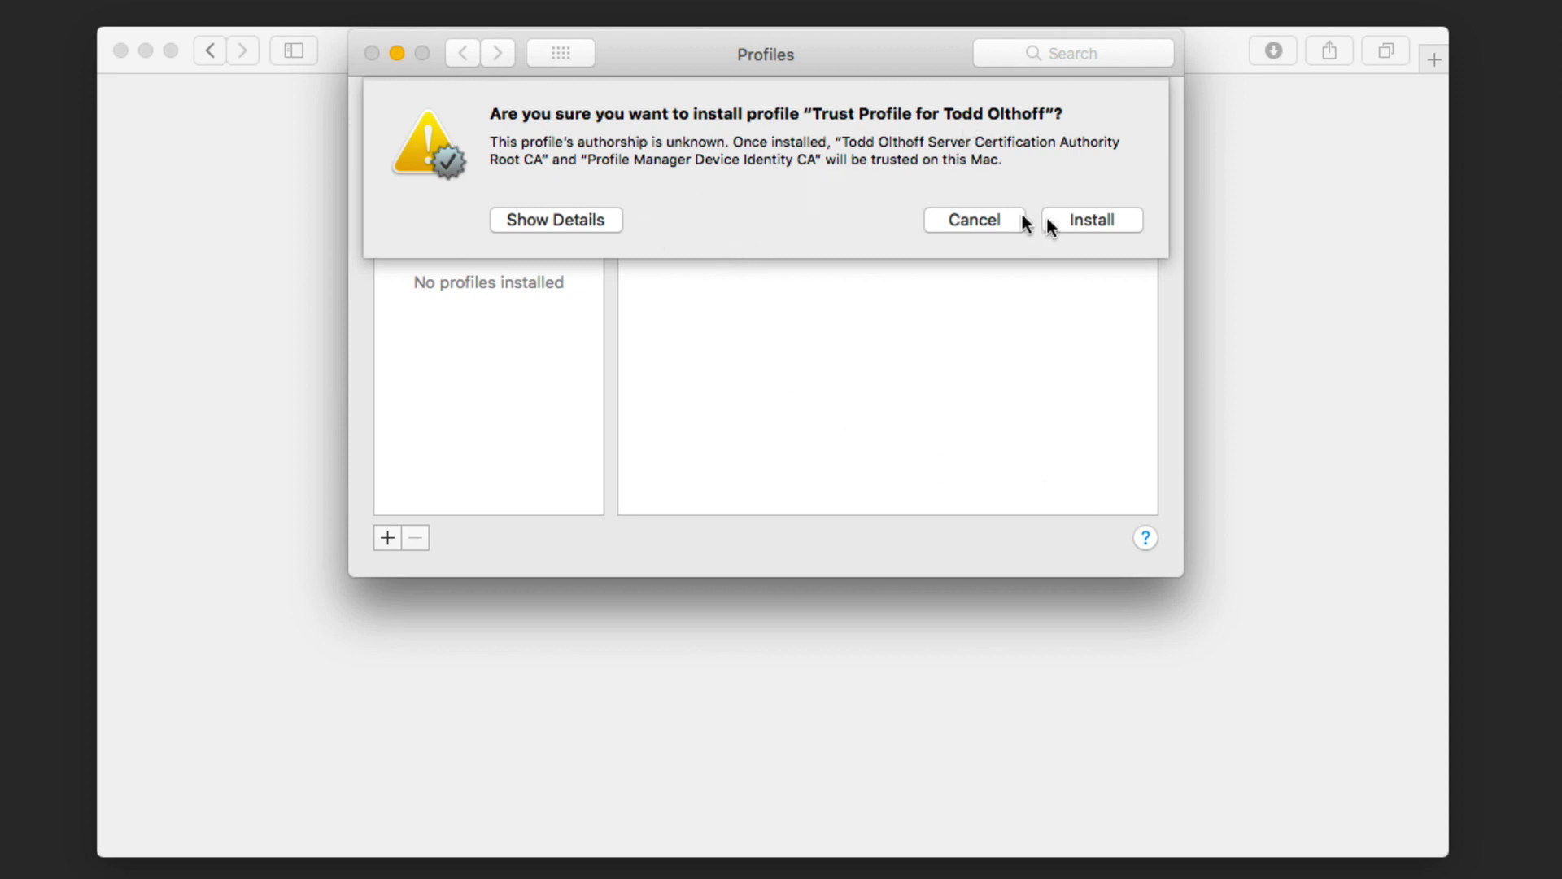
{"action": "left_click", "coordinate": [1104, 220]}
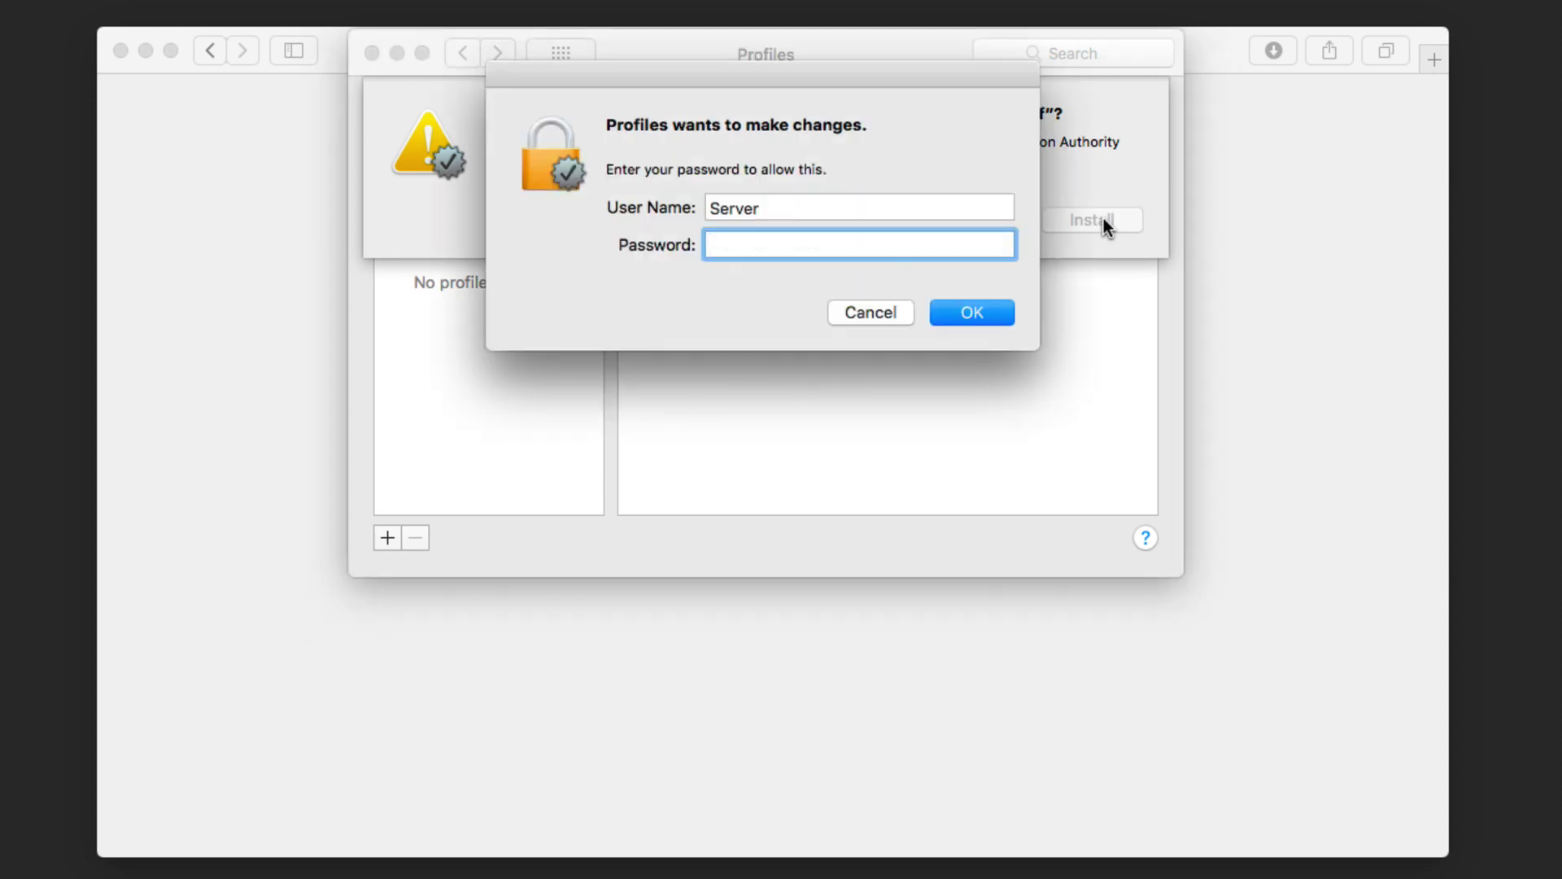
{"action": "type", "text": "•••••••••••"}
{"action": "left_click", "coordinate": [973, 311]}
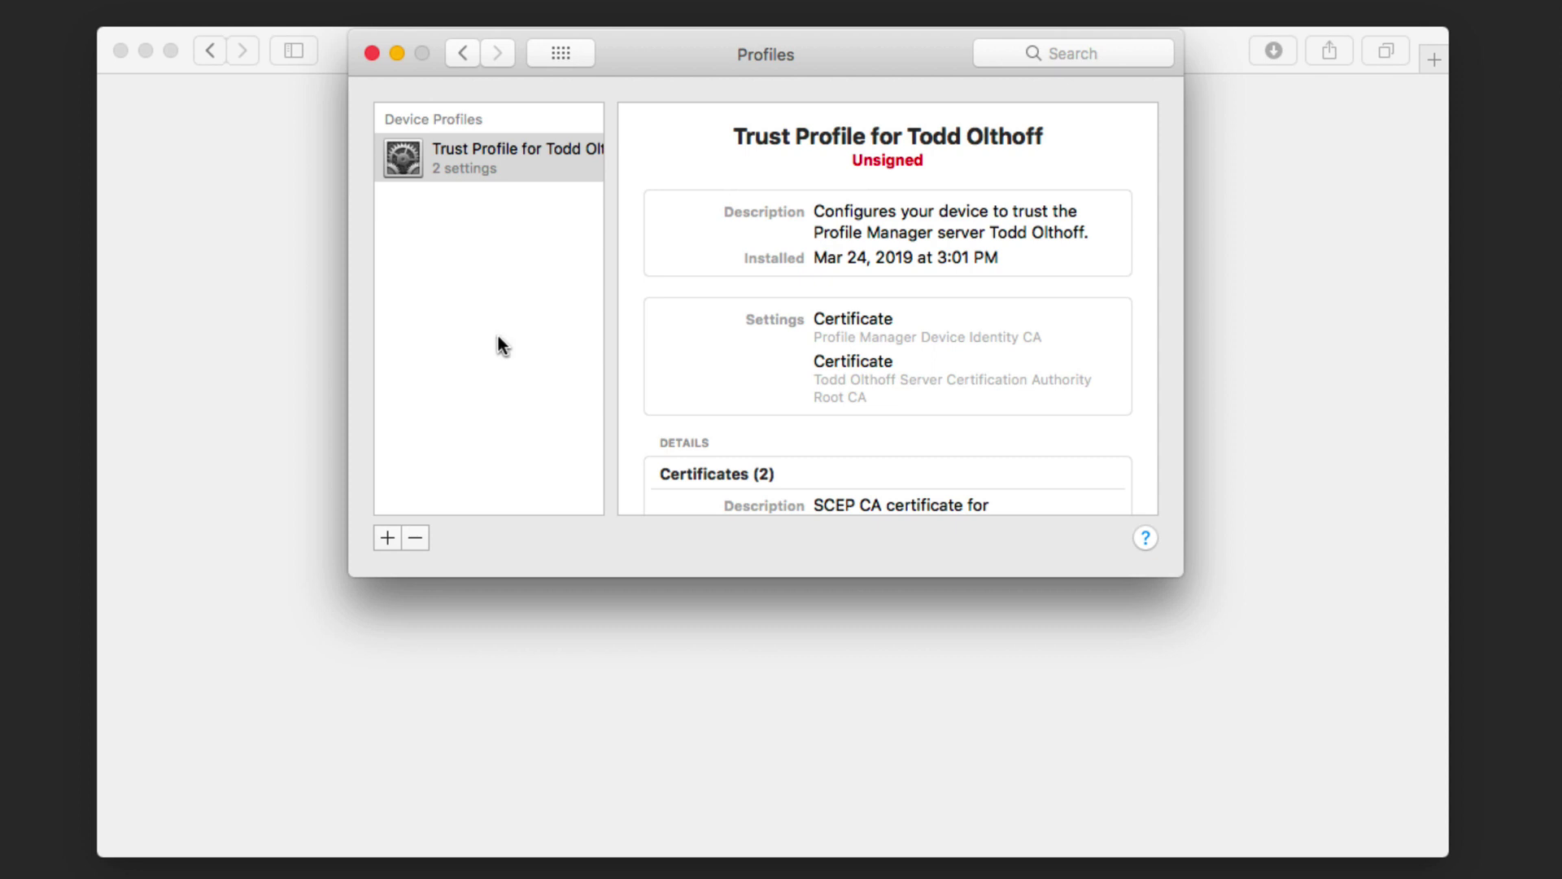
Step: Check the trust profile in the Profiles pane, then close System Preferences to return to Safari
{"action": "left_click", "coordinate": [561, 54]}
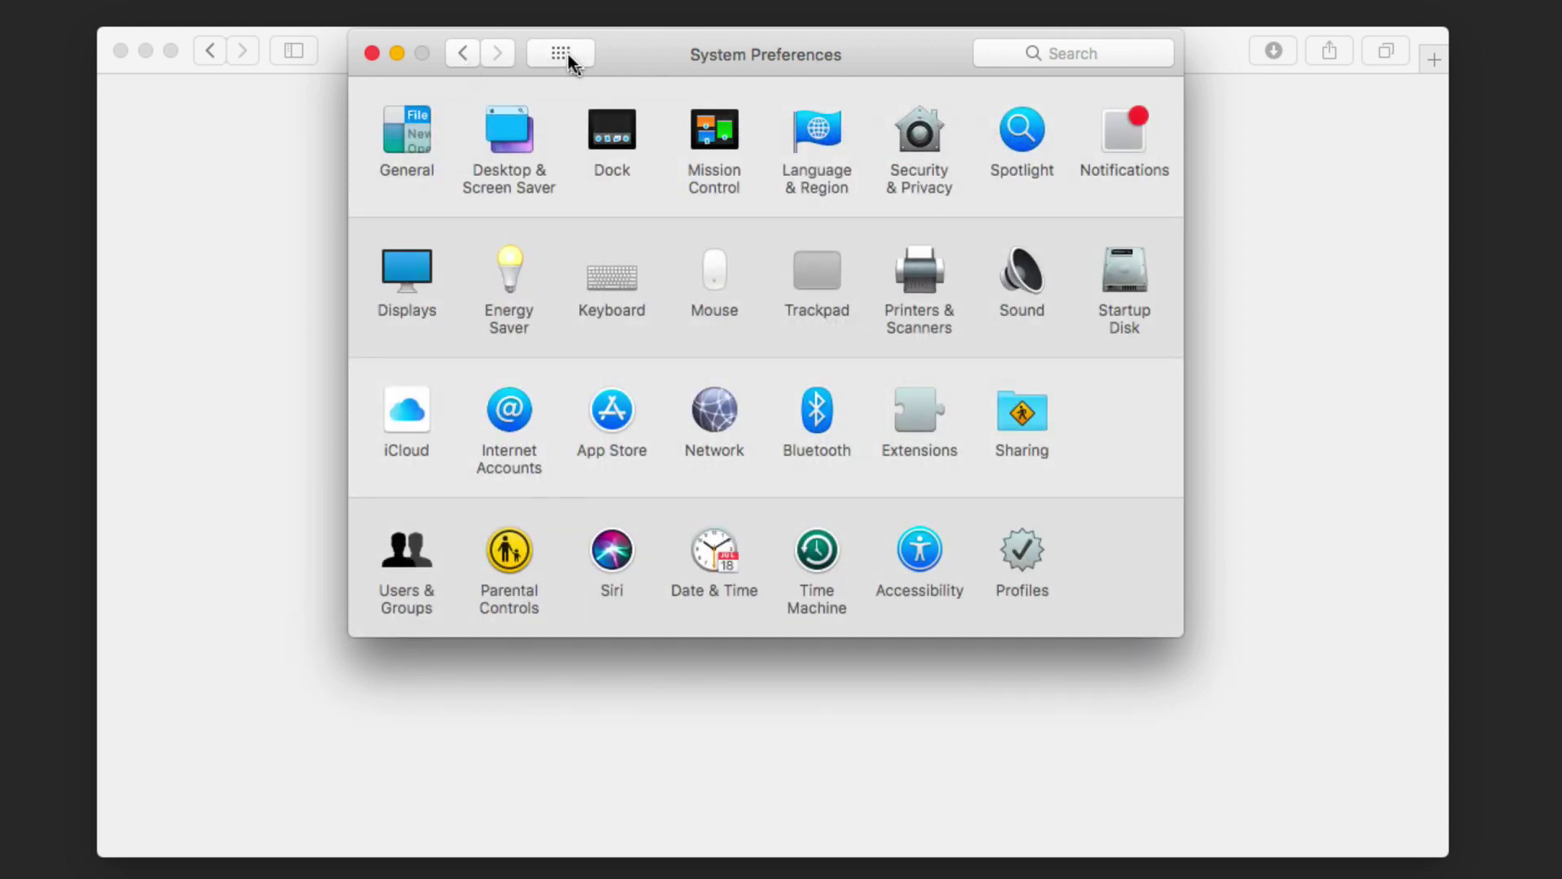
{"action": "left_click", "coordinate": [1023, 550]}
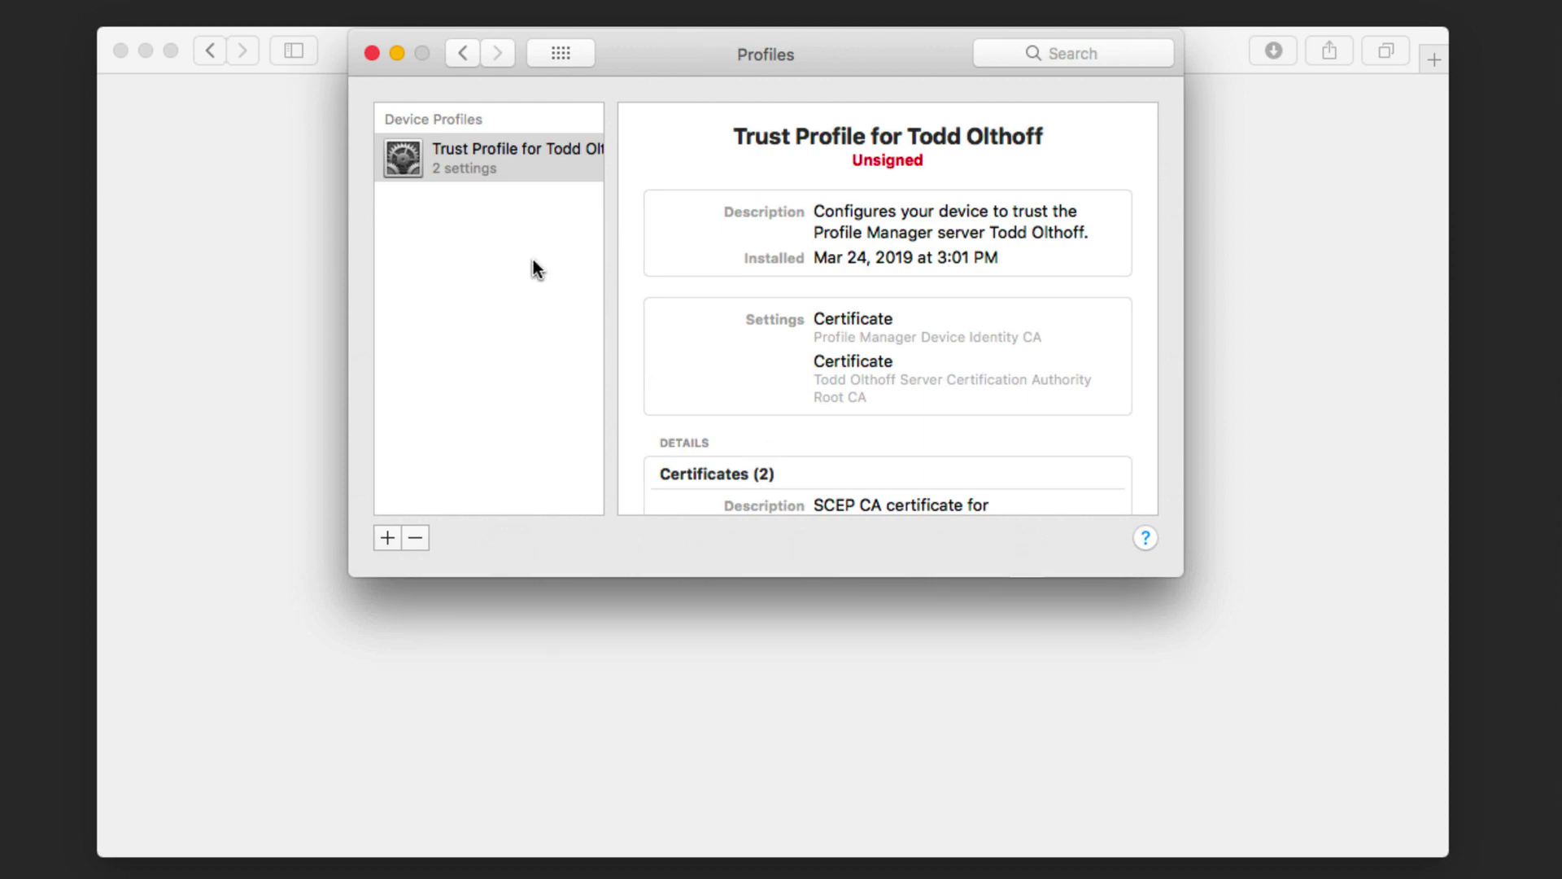
{"action": "left_click", "coordinate": [324, 56]}
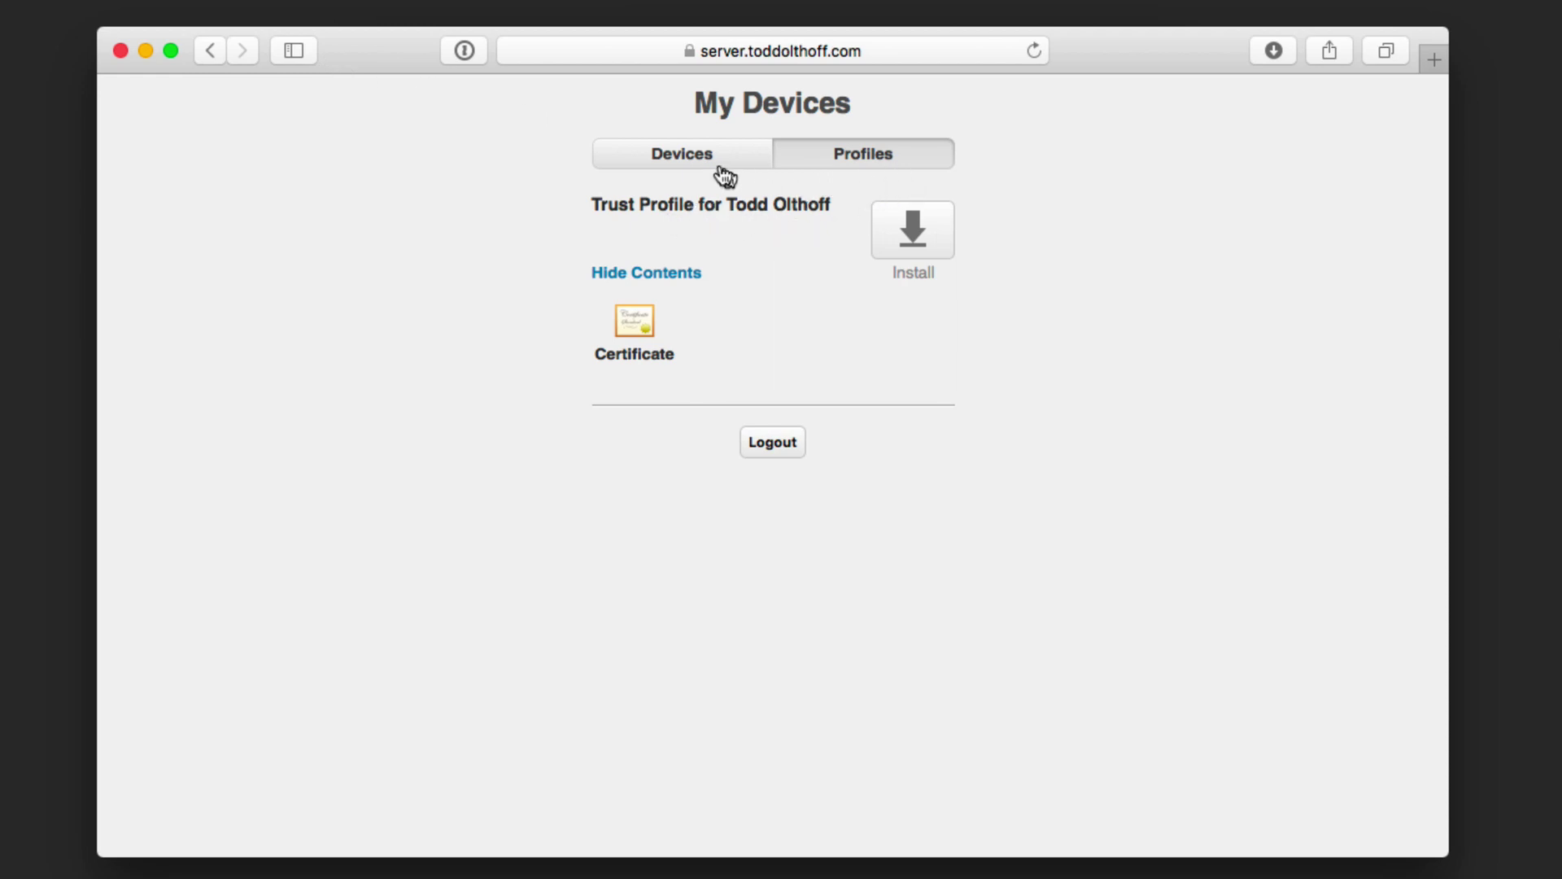
Step: Enroll This Mac from the Devices list and review the Remote Management profile before continuing
{"action": "left_click", "coordinate": [693, 162]}
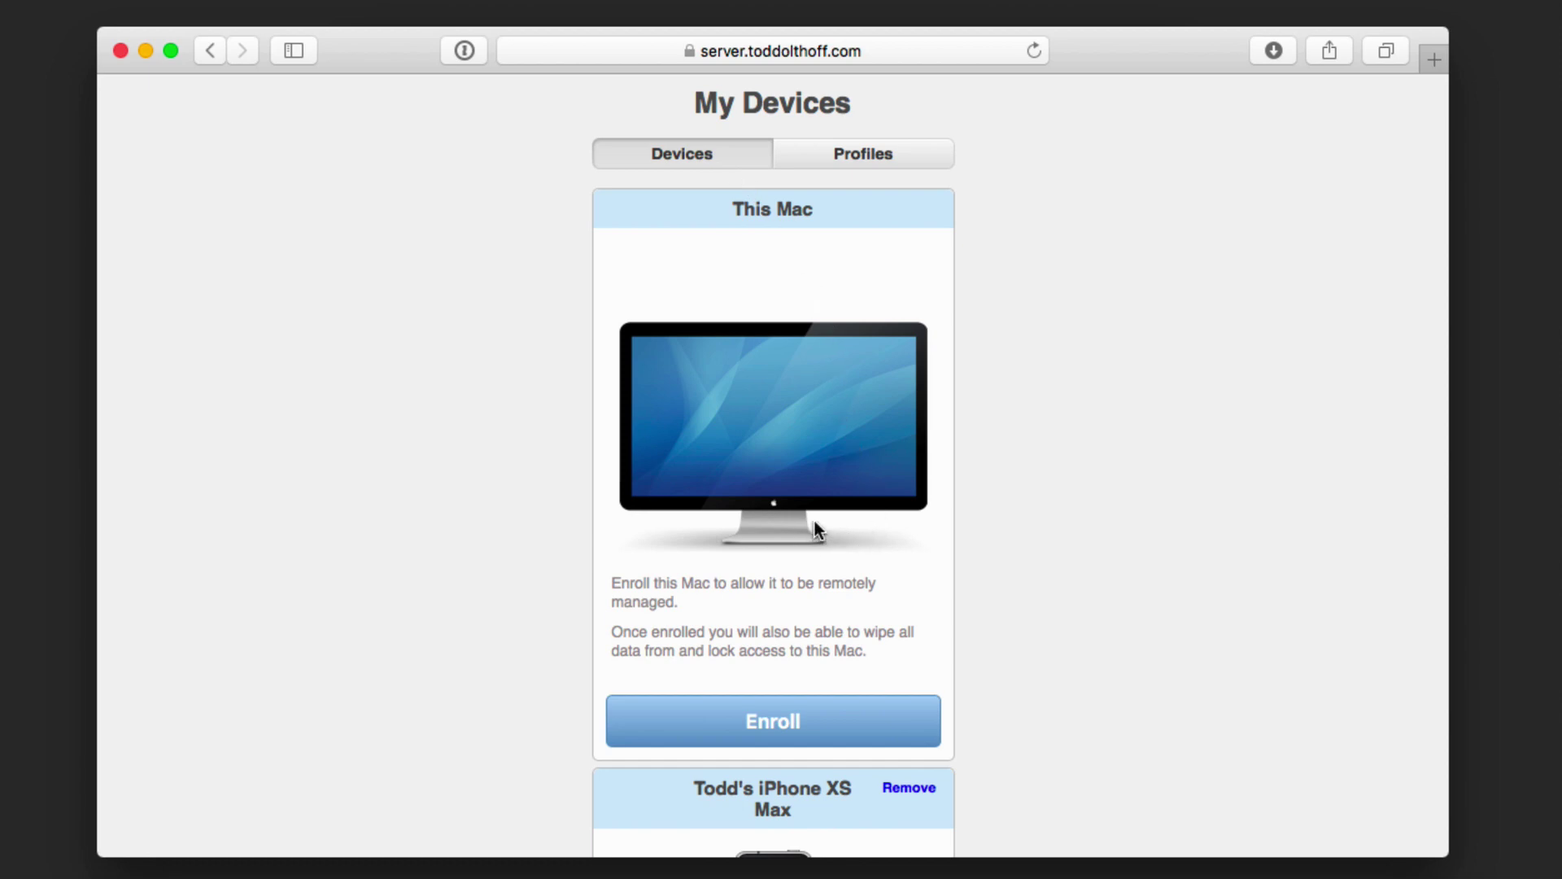
{"action": "left_click", "coordinate": [779, 721]}
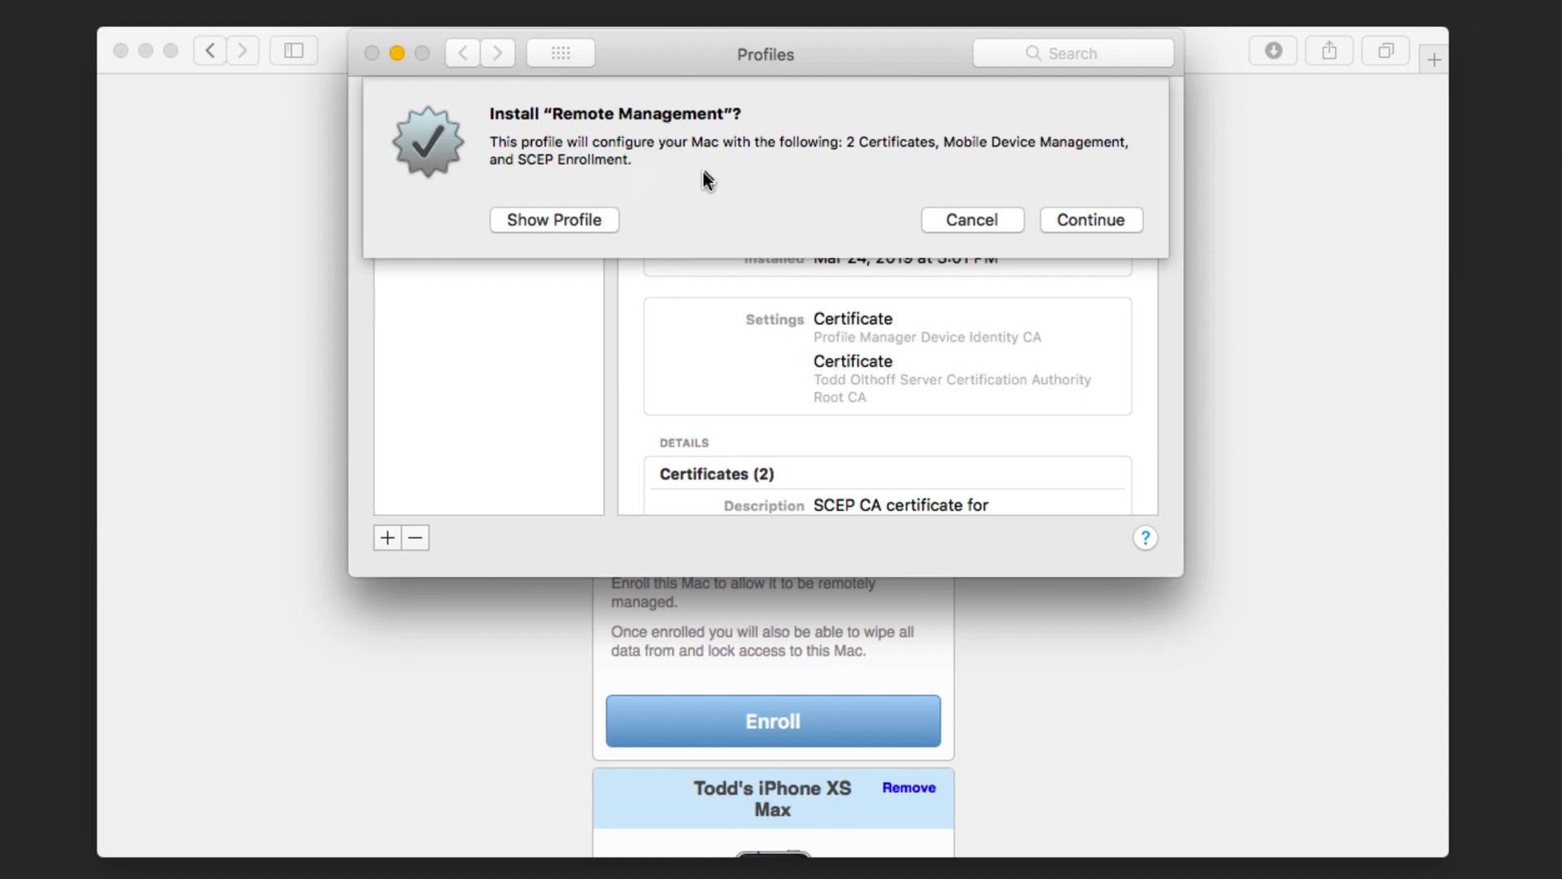
{"action": "left_click", "coordinate": [552, 218]}
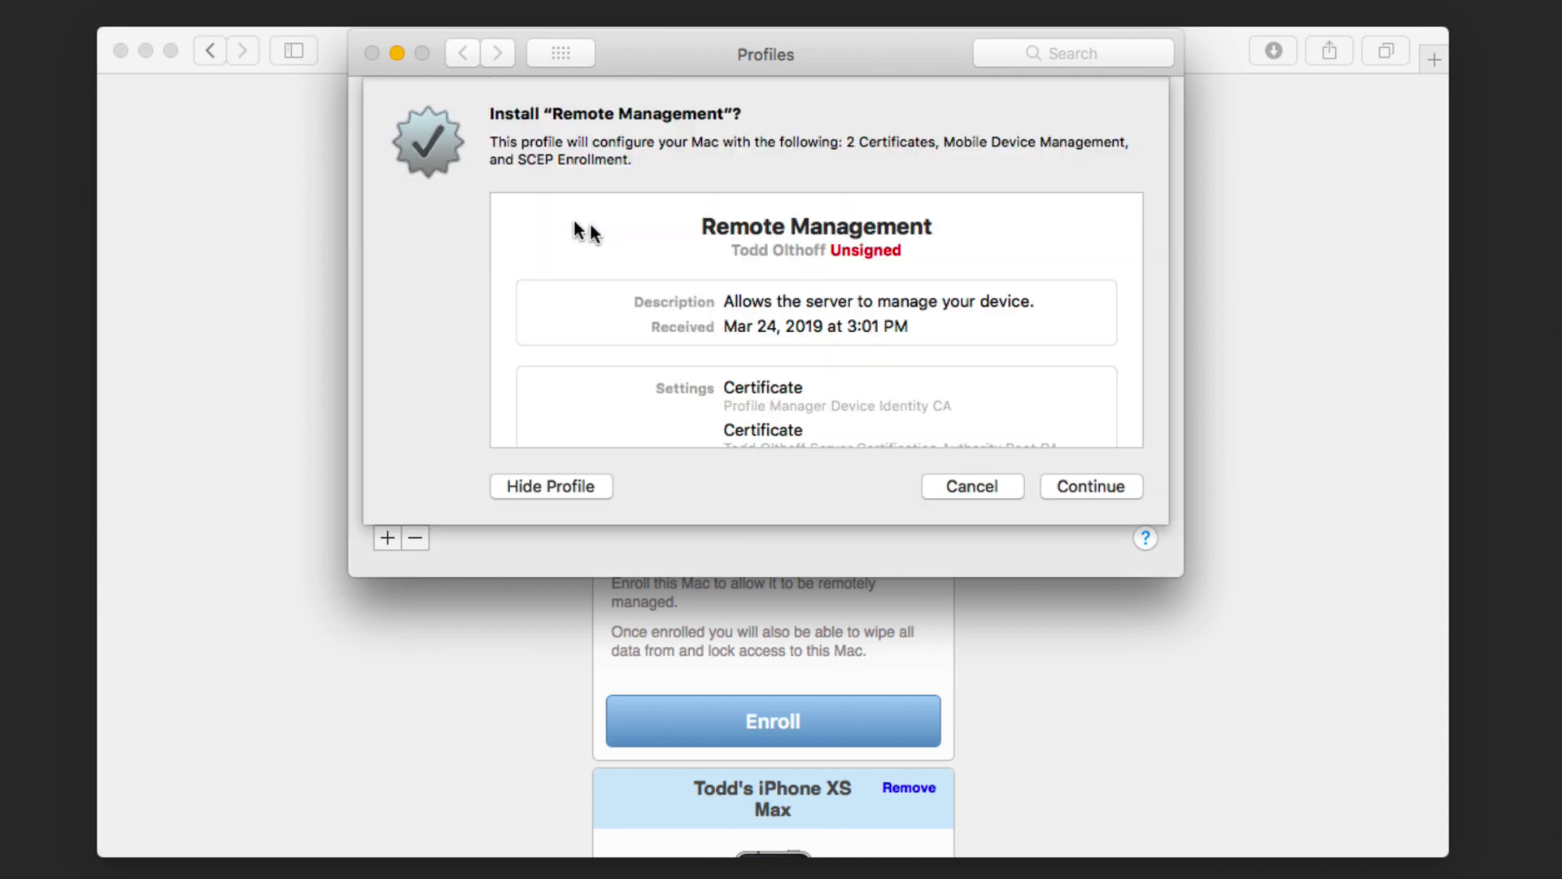
{"action": "scroll", "coordinate": [766, 280], "scroll_direction": "down", "scroll_amount": 8}
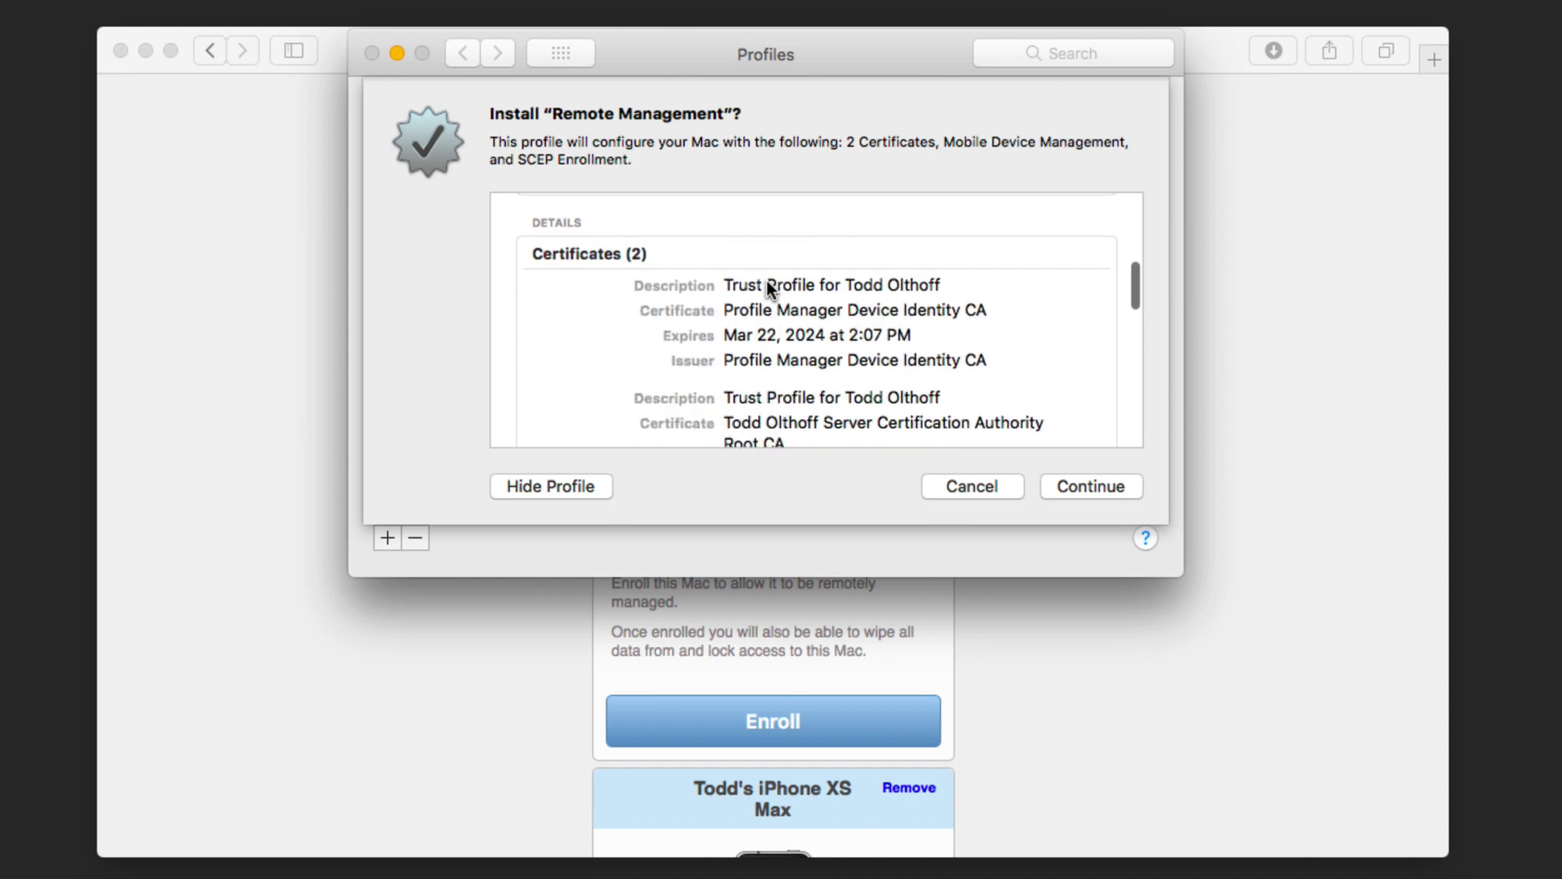
{"action": "scroll", "coordinate": [767, 280], "scroll_direction": "down", "scroll_amount": 5}
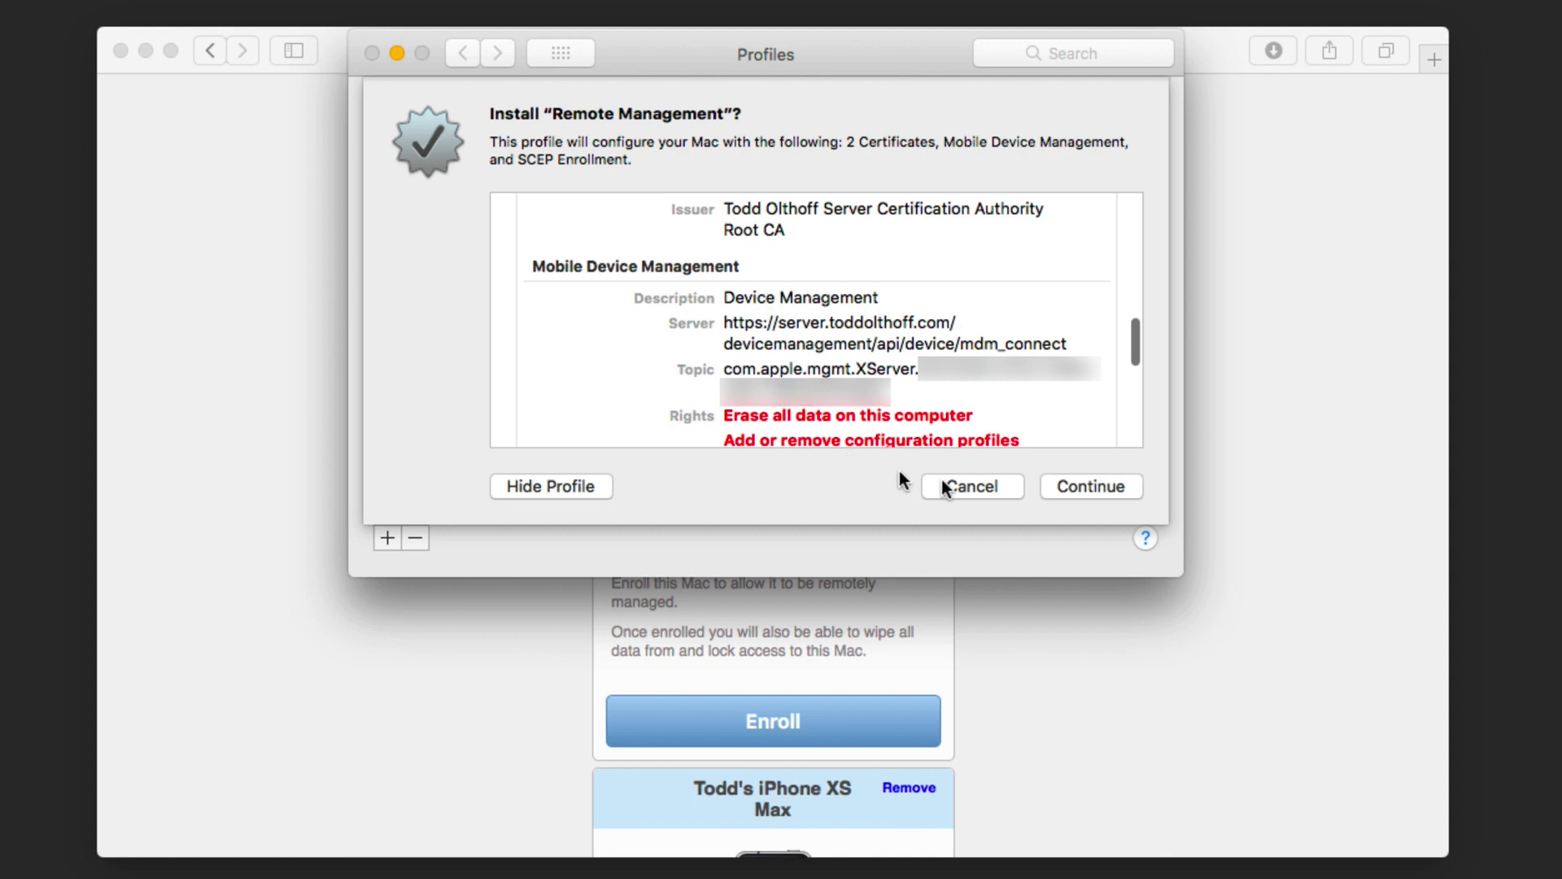
{"action": "left_click", "coordinate": [1076, 486]}
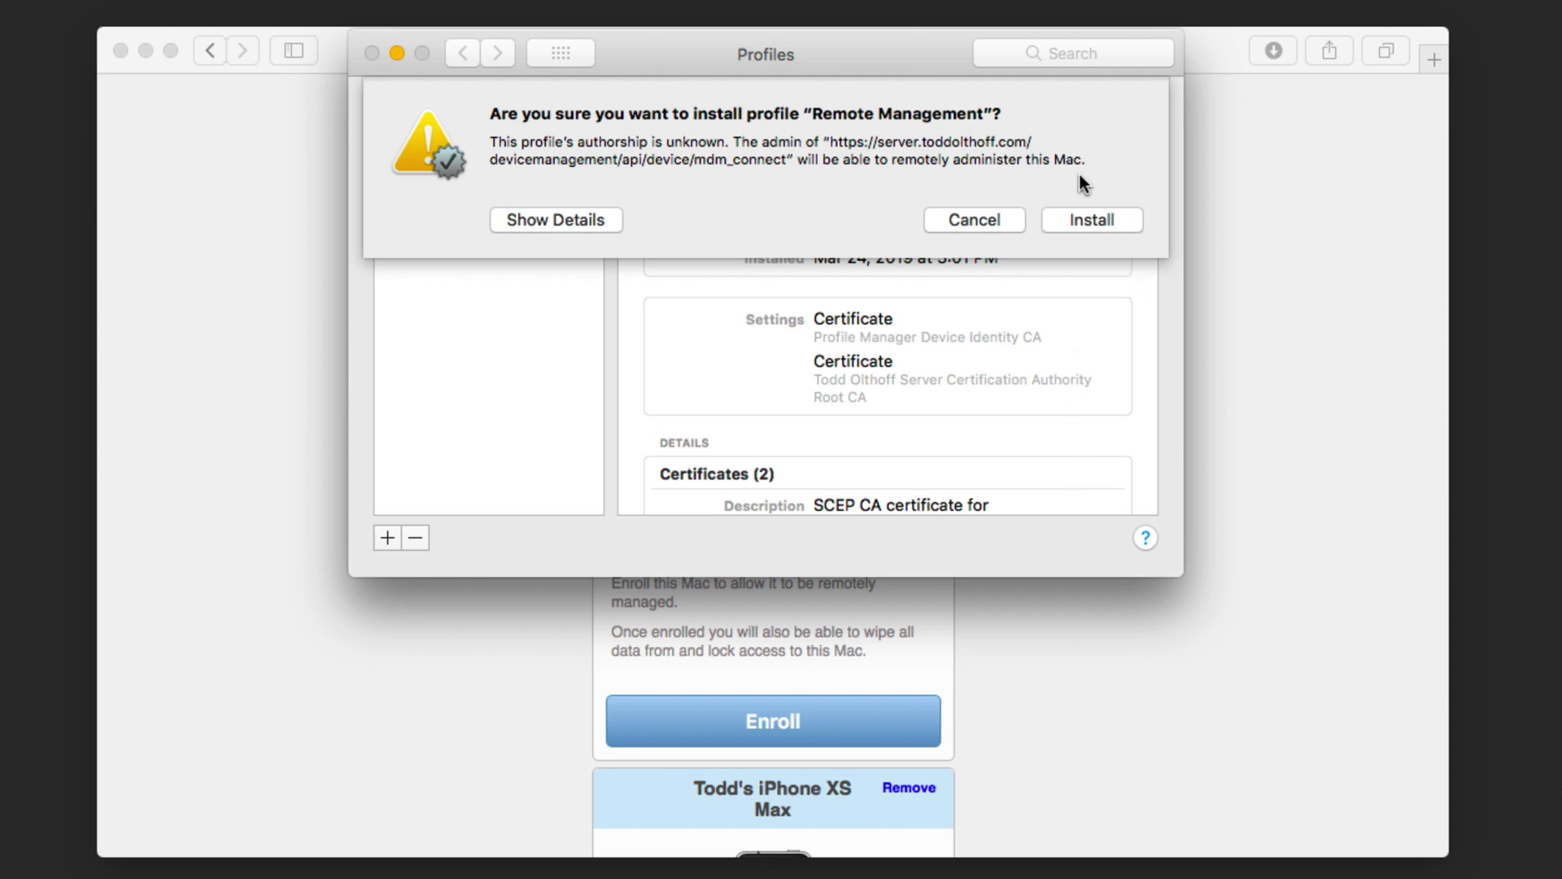
Step: Install the Remote Management profile, attempt approval, and dismiss the 'cannot be approved' alert
{"action": "left_click", "coordinate": [1080, 221]}
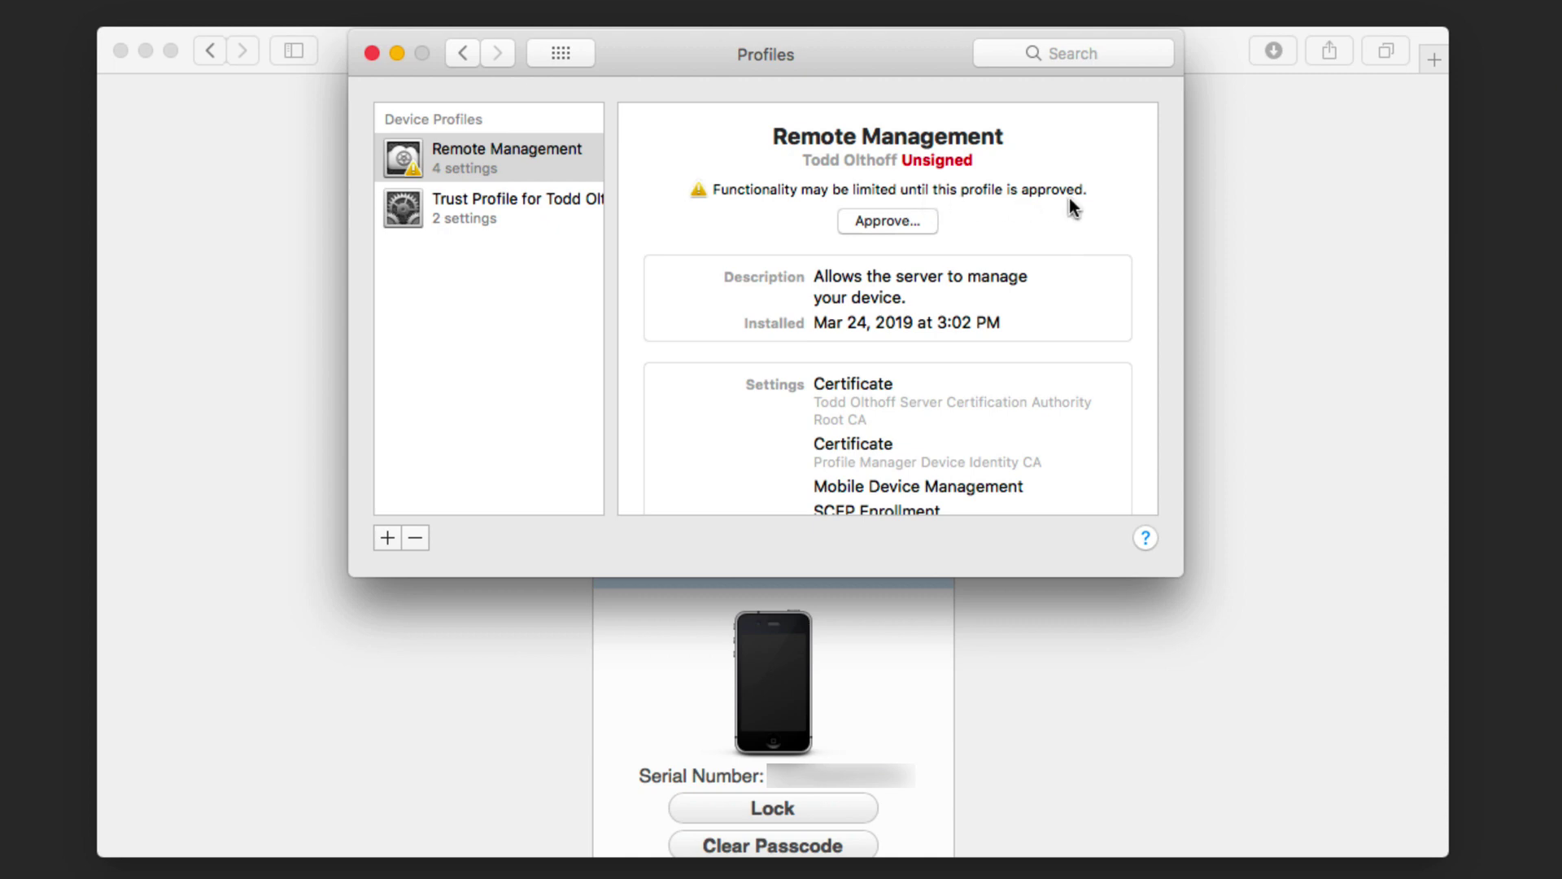
{"action": "left_click", "coordinate": [876, 222]}
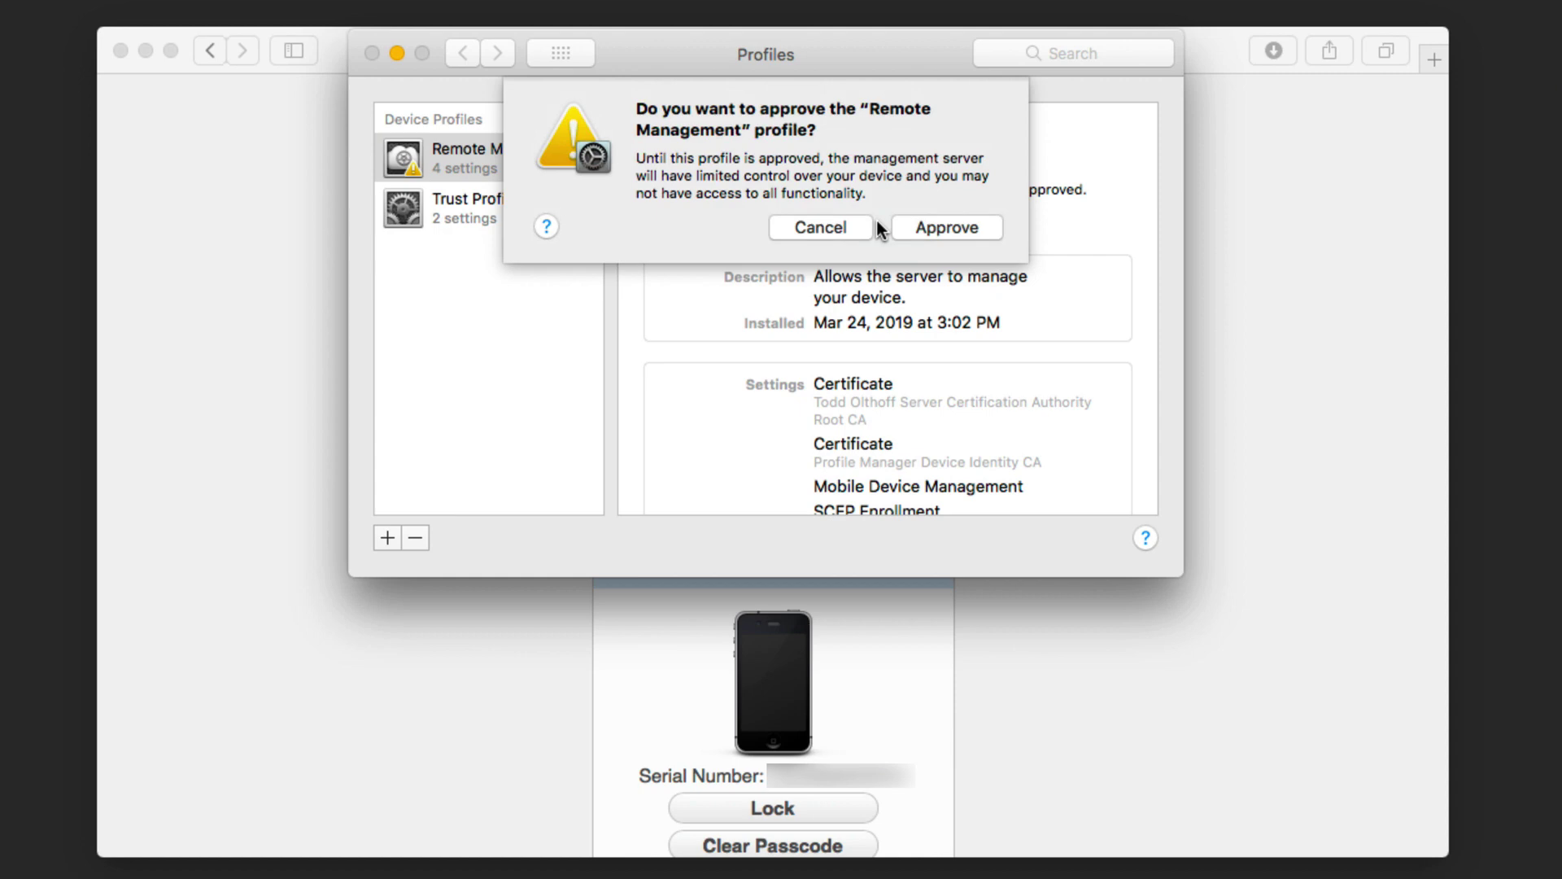
{"action": "left_click", "coordinate": [941, 231]}
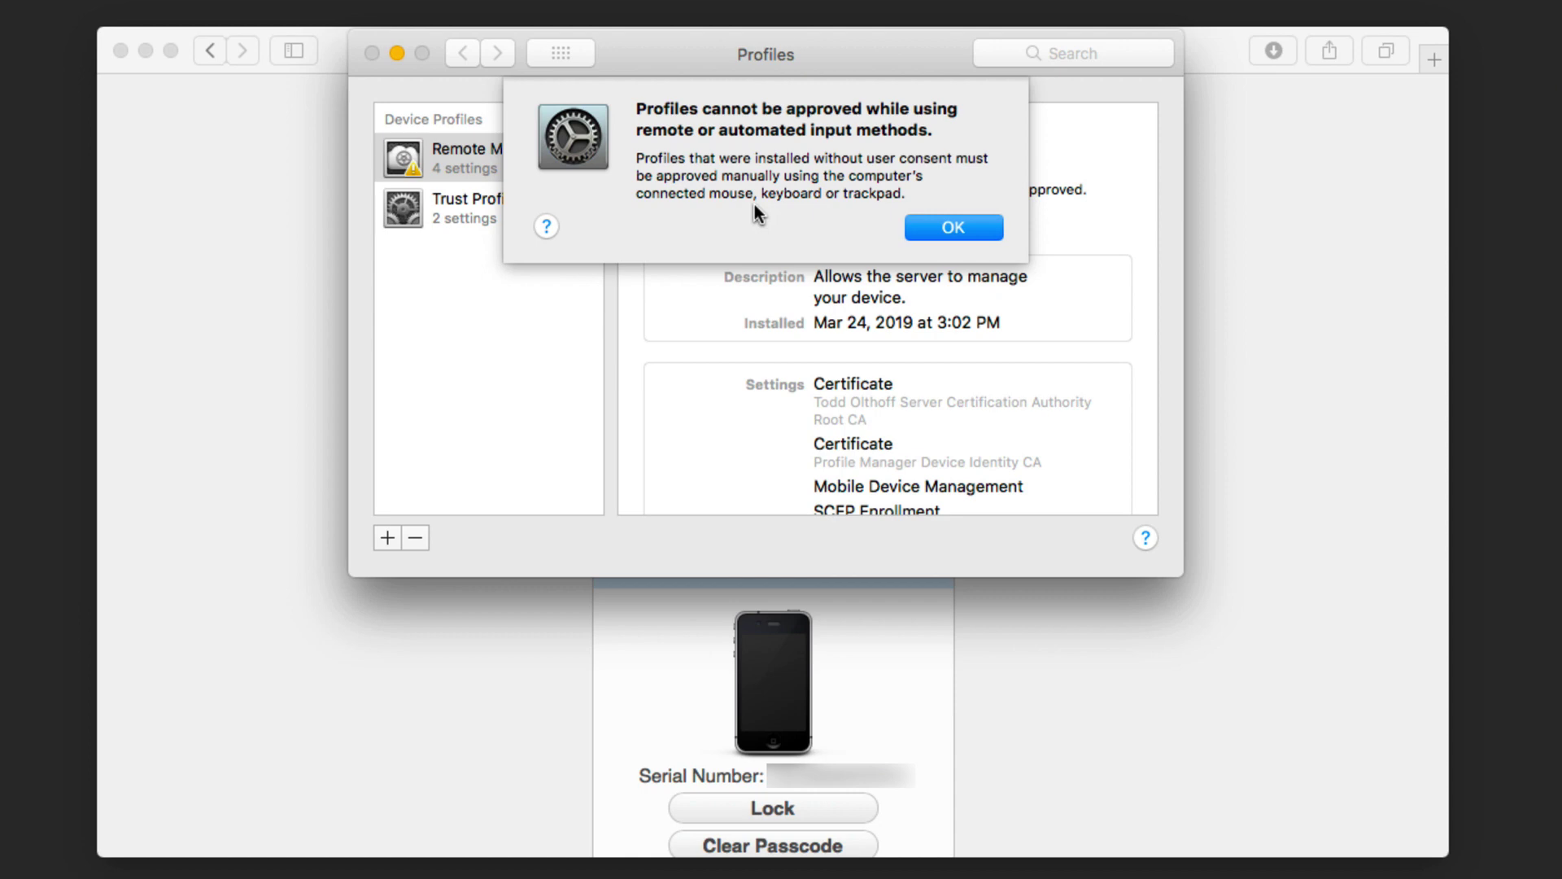
{"action": "left_click", "coordinate": [957, 227]}
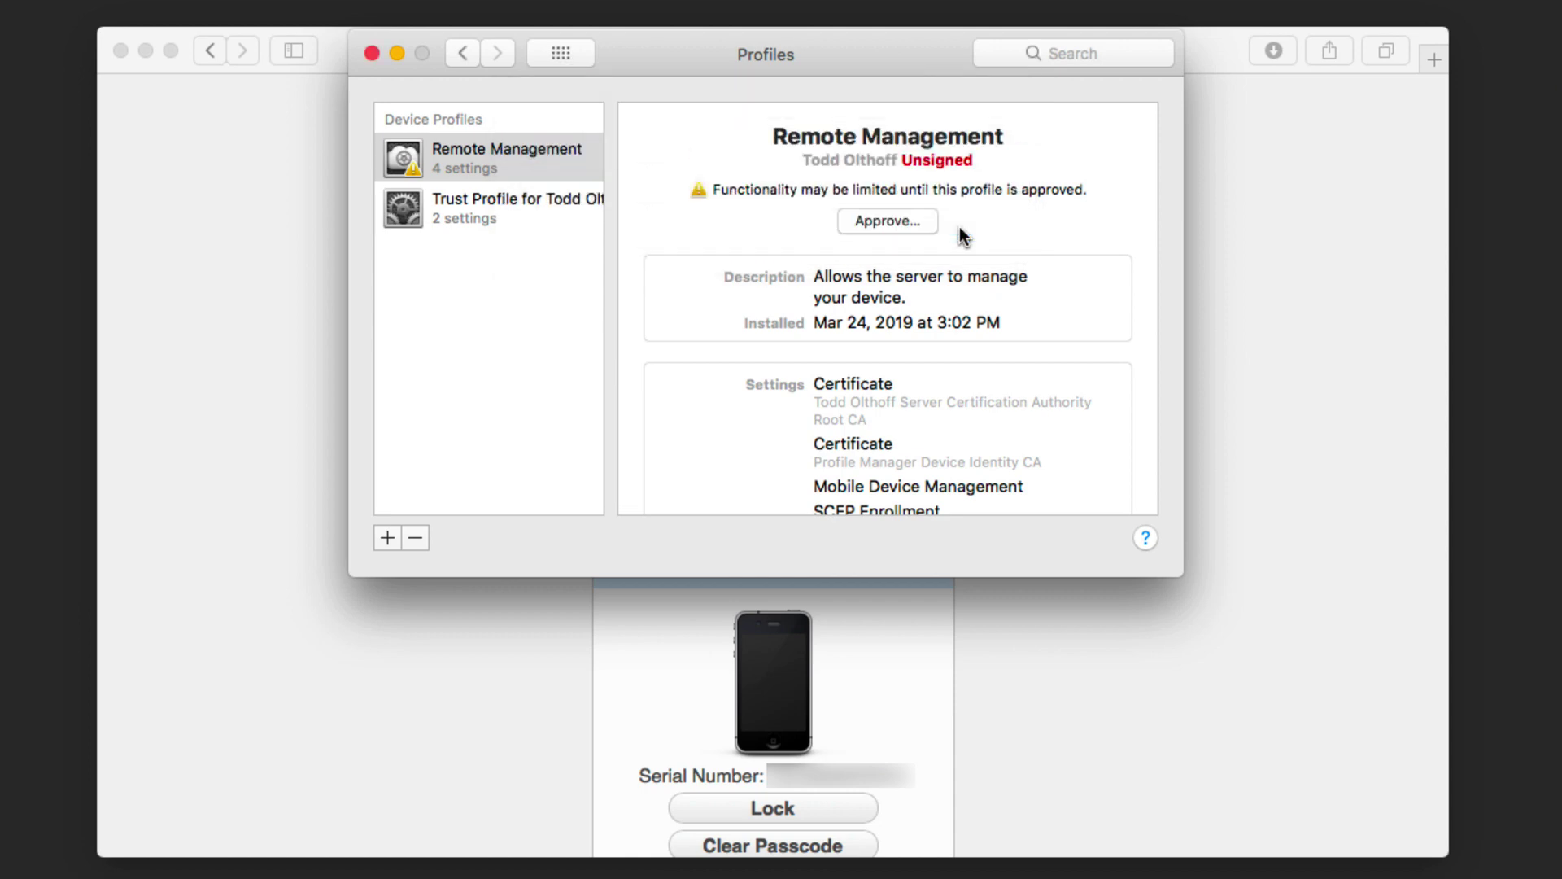
Step: Cancel the approval prompt and return to My Devices, now listing This Mac as enrolled
{"action": "left_click", "coordinate": [887, 221]}
{"action": "left_click", "coordinate": [813, 226]}
{"action": "left_click", "coordinate": [267, 209]}
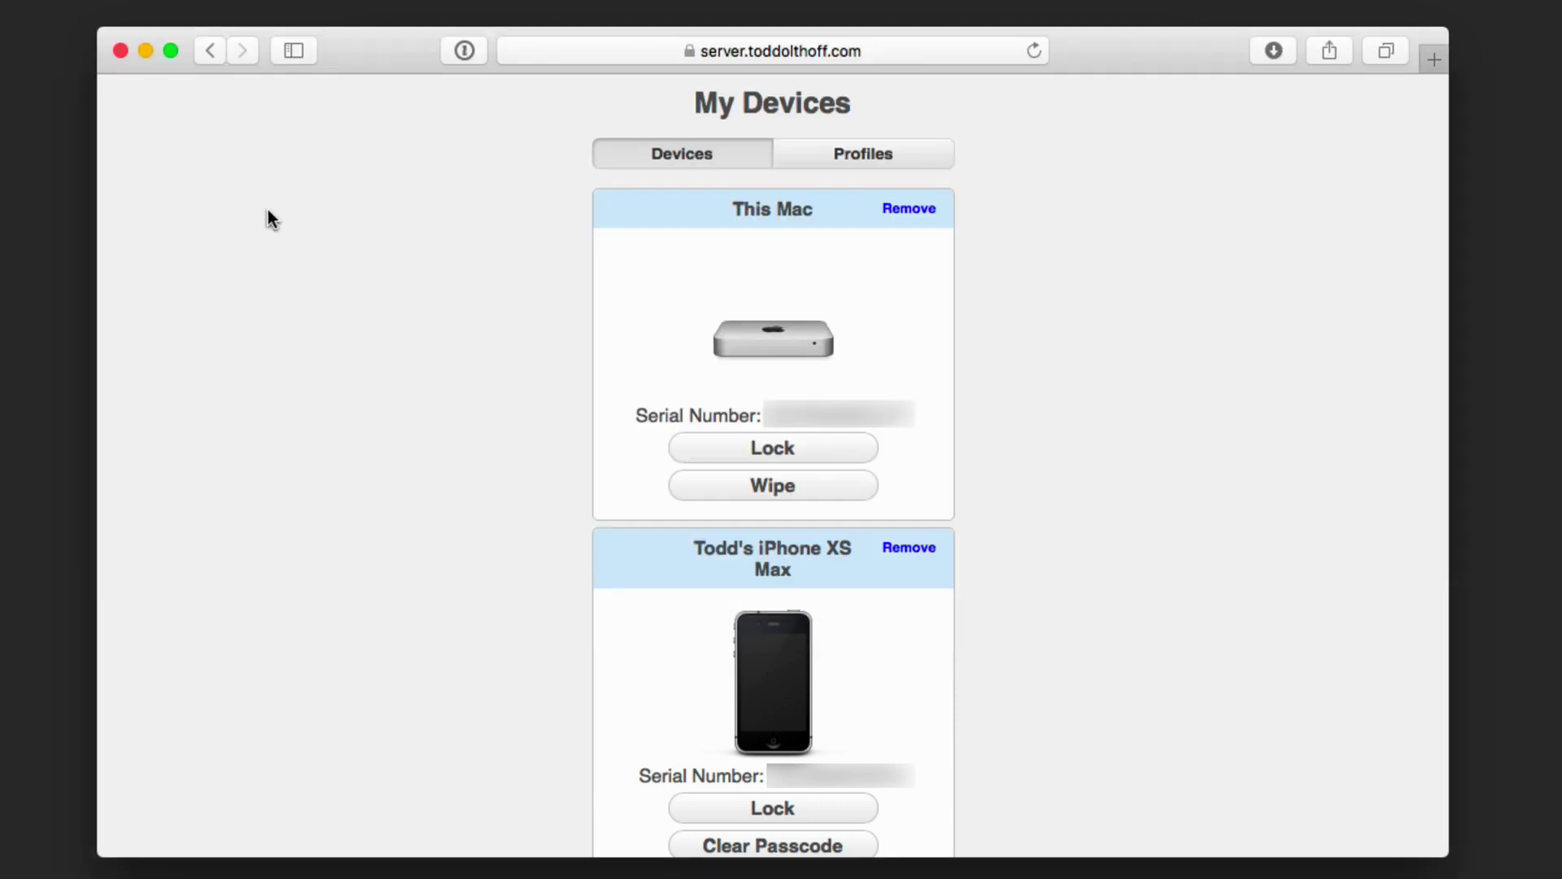